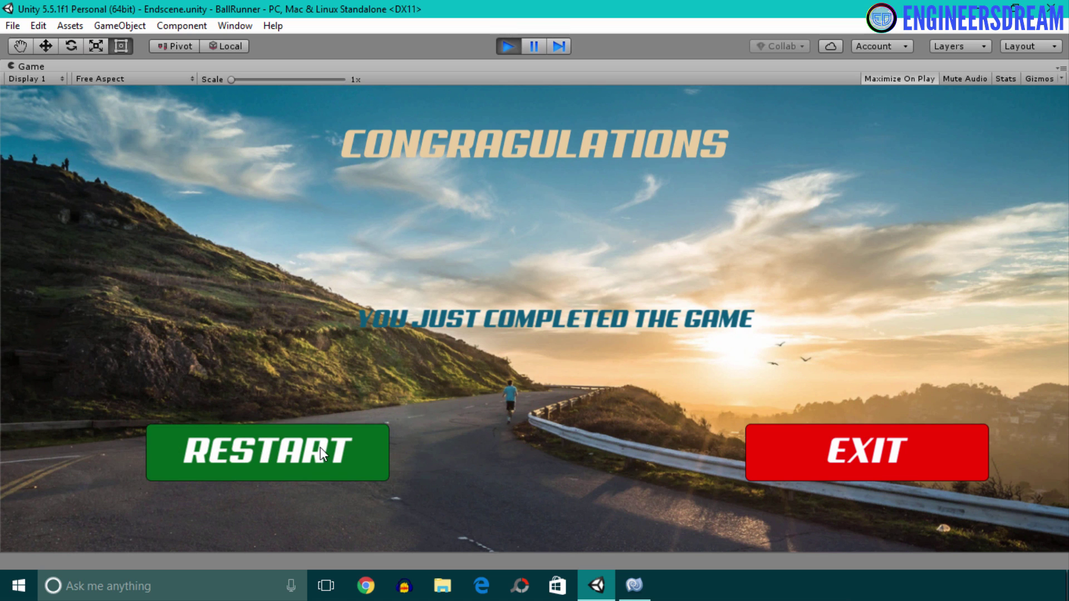
Step: Play-test the end scene, trying the RESTART button and, in a second run, the EXIT button
left_click(358, 462)
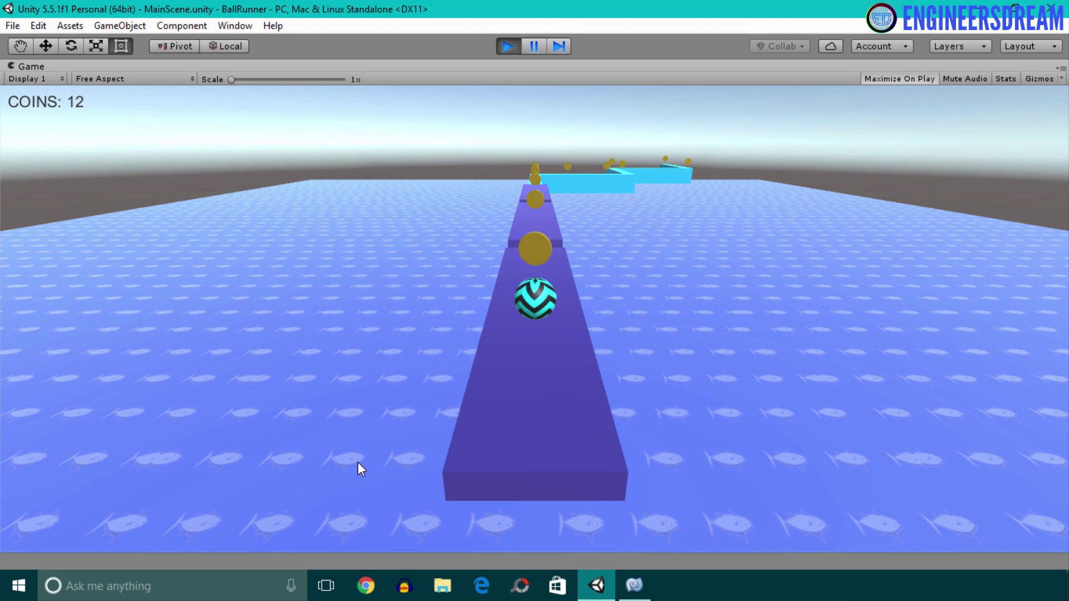
left_click(505, 48)
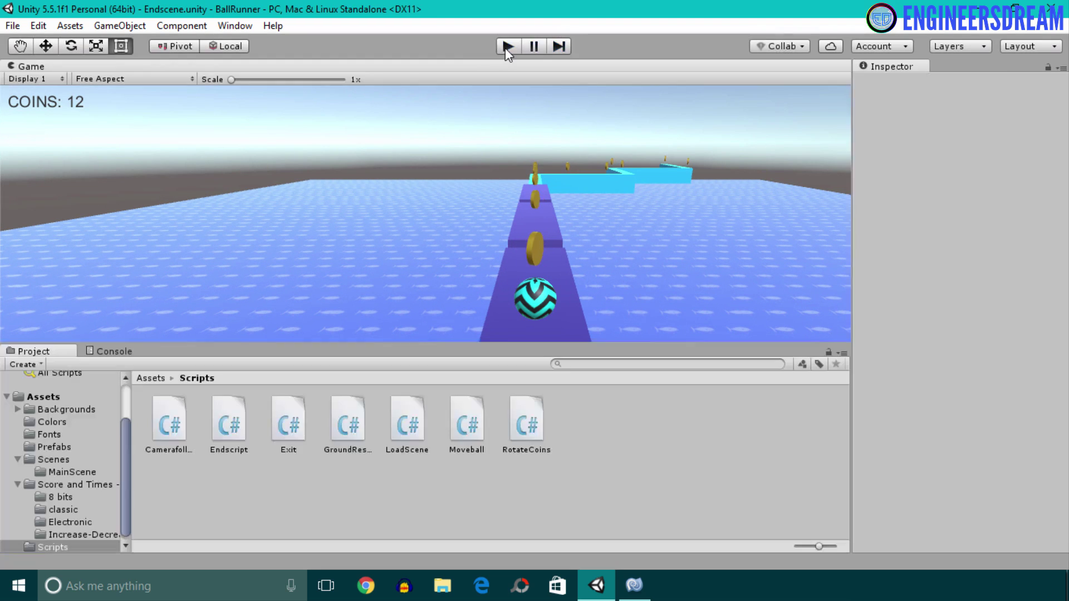
key("ctrl+p")
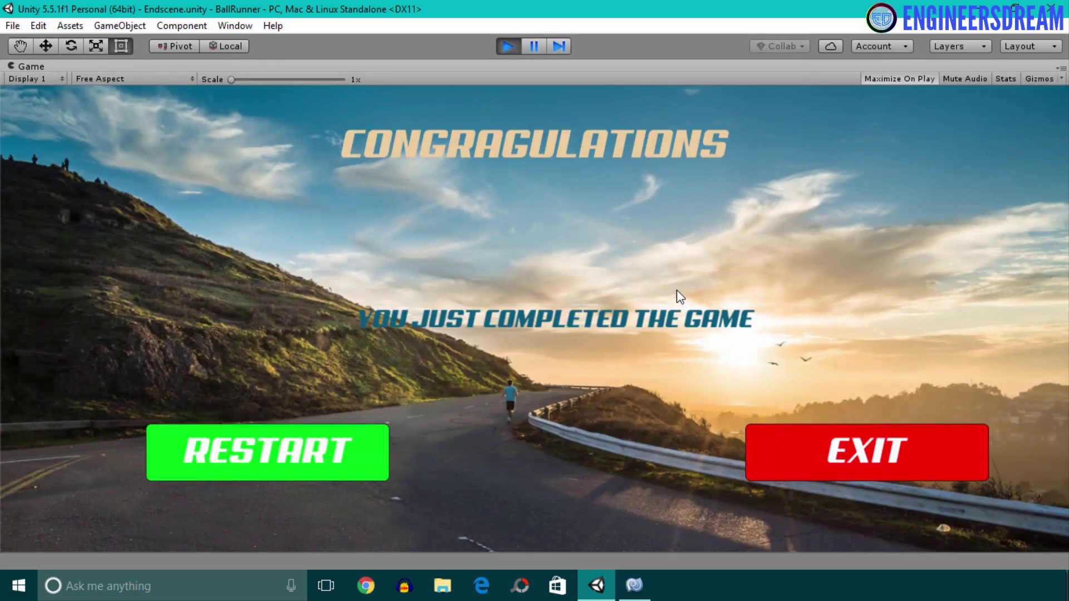
left_click(776, 460)
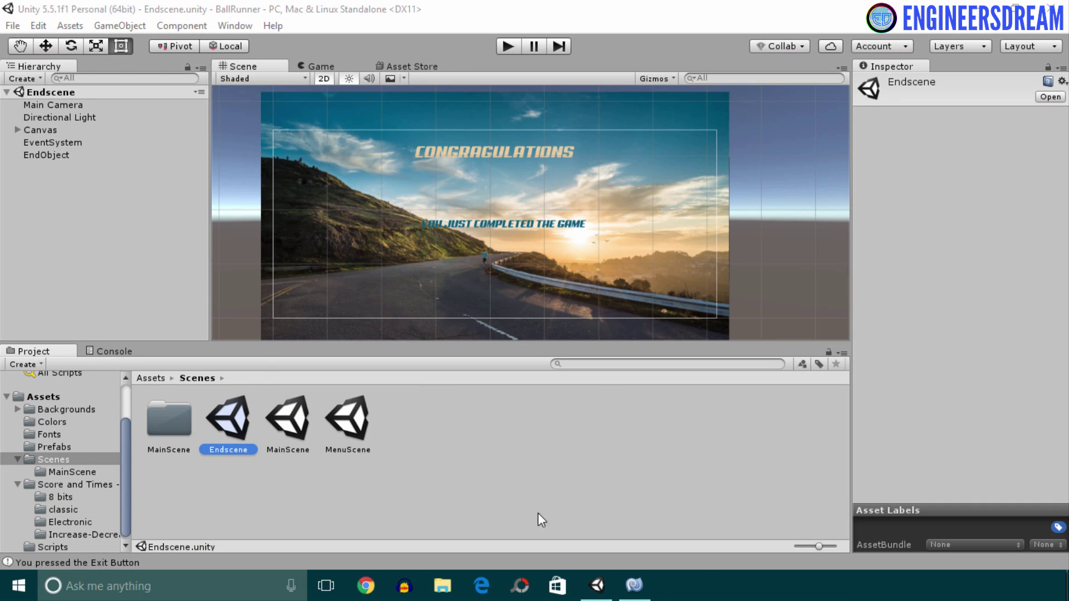
Step: Add a UI Button as a child of the Canvas in Endscene
left_click(17, 131)
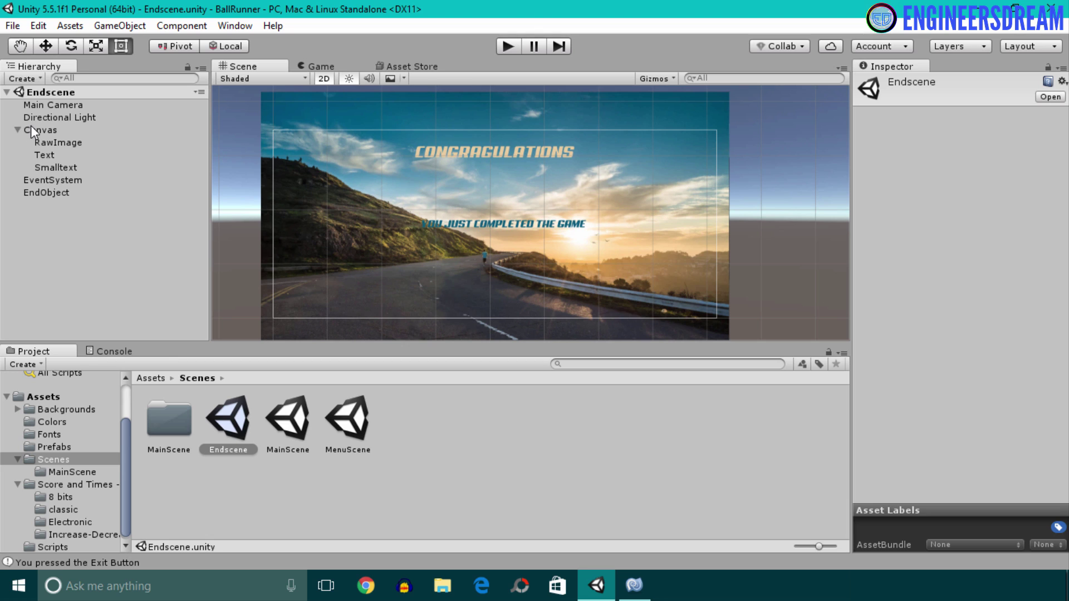
right_click(31, 131)
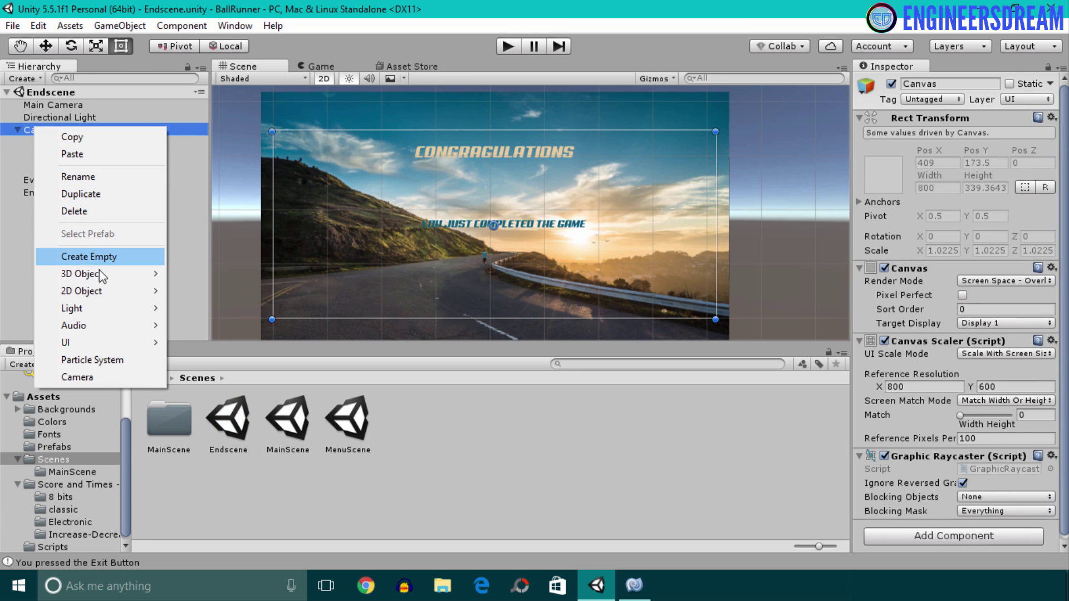
mouse_move(128, 341)
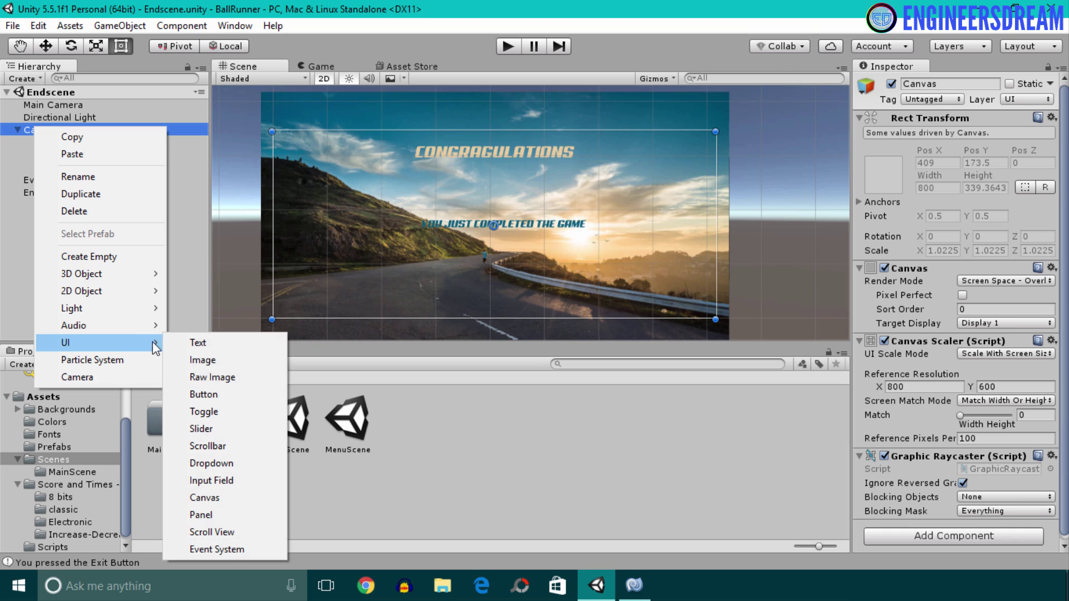
left_click(199, 392)
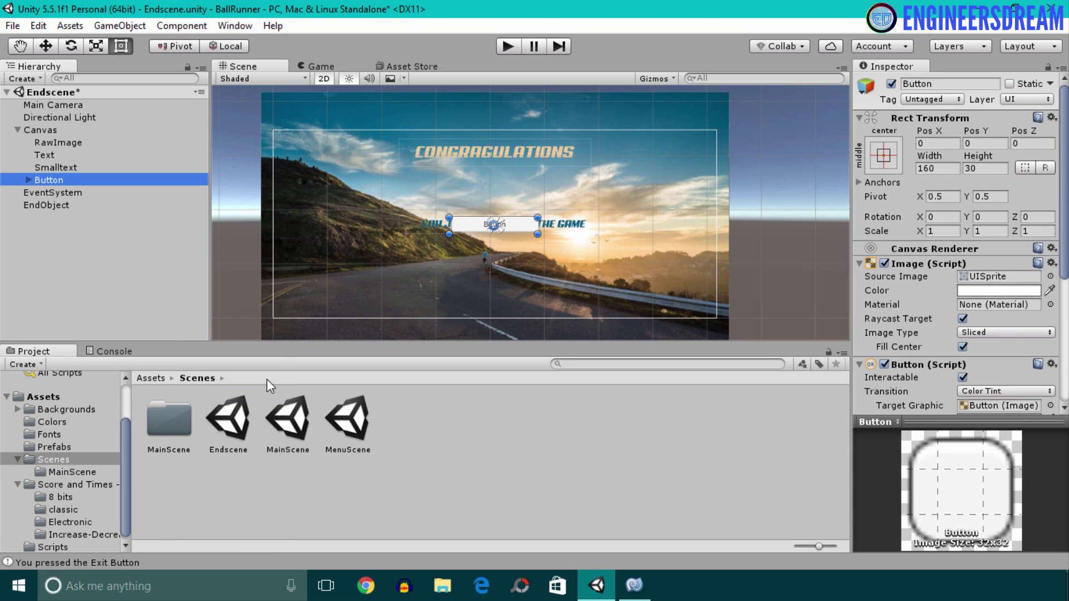
Step: Move the new button below the small text and toward the canvas's left side, to X -200 and Y -100
left_click(46, 46)
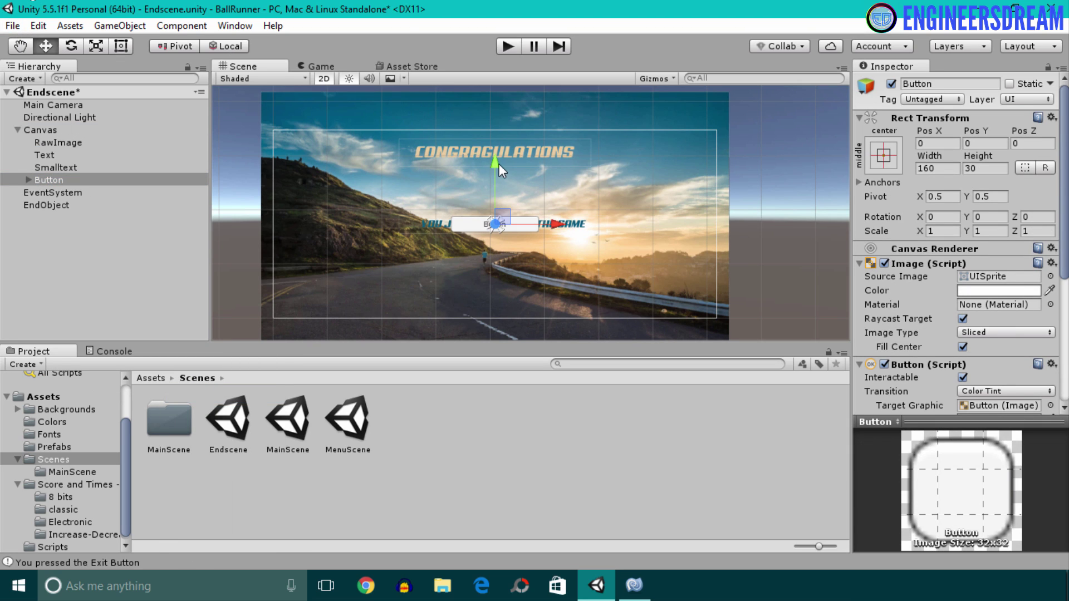
left_click_drag(499, 164, 500, 220)
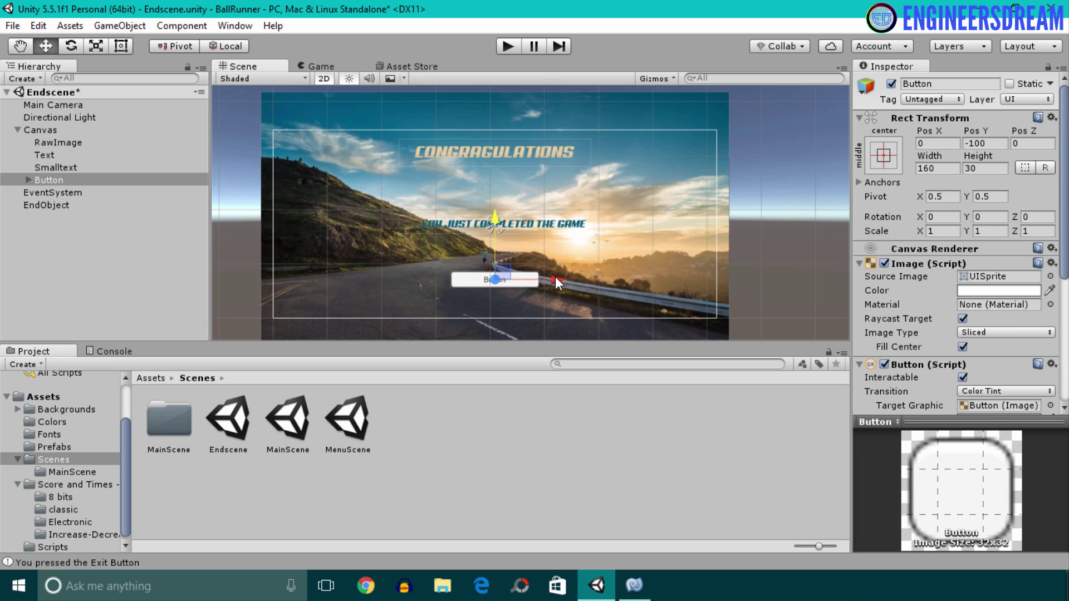
left_click_drag(556, 277, 445, 282)
Step: Rename the new button object under the Canvas as Restart
left_click(52, 178)
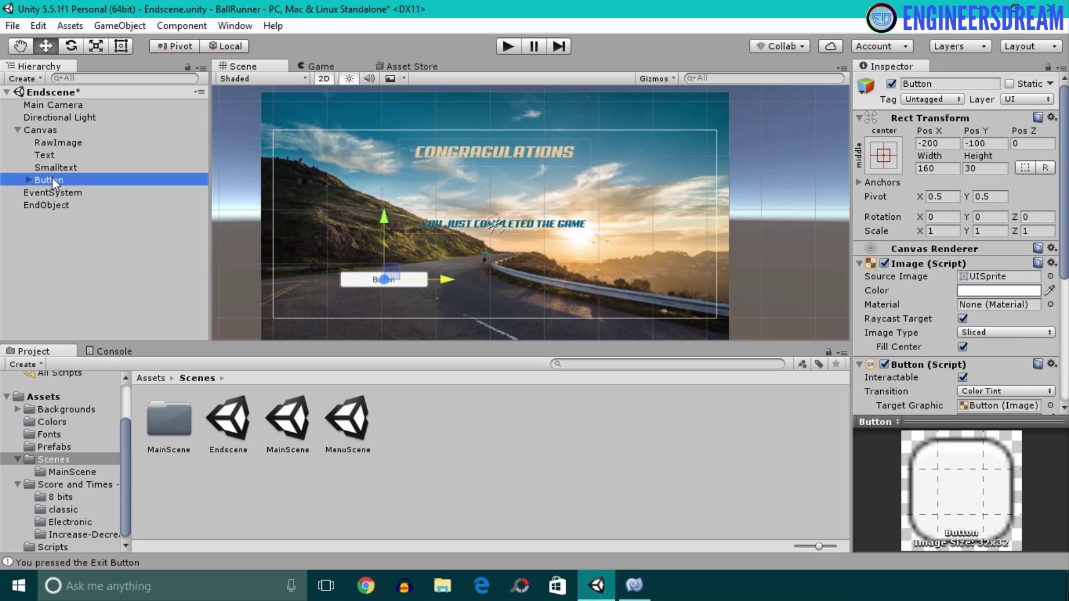
left_click(52, 180)
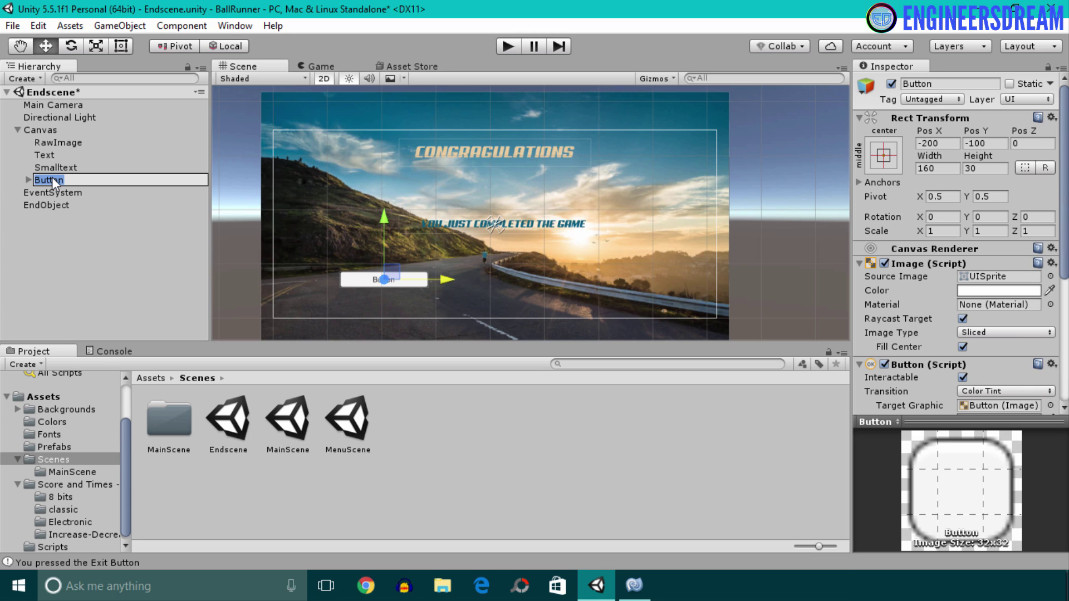
type("Restart")
key("Return")
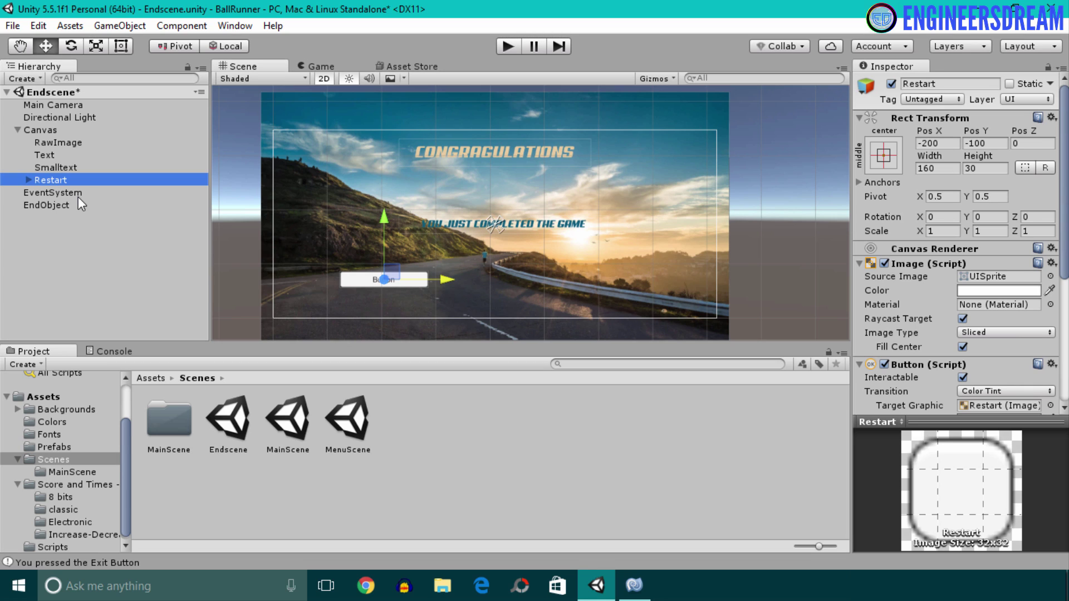
Step: Change the Restart button's label text to RESTART and save the scene
left_click(26, 180)
left_click(48, 193)
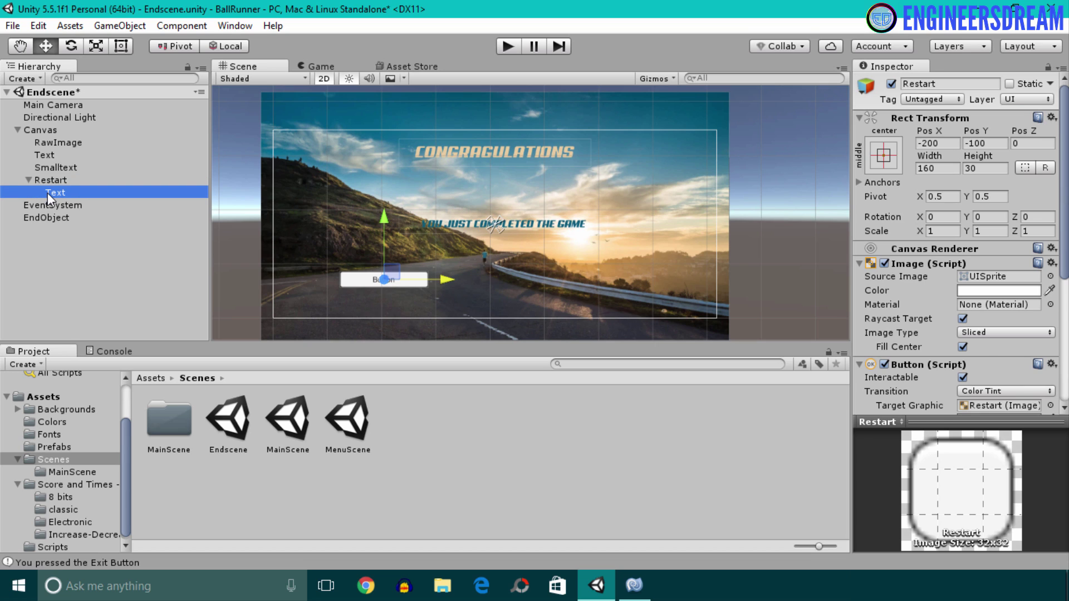
left_click(927, 288)
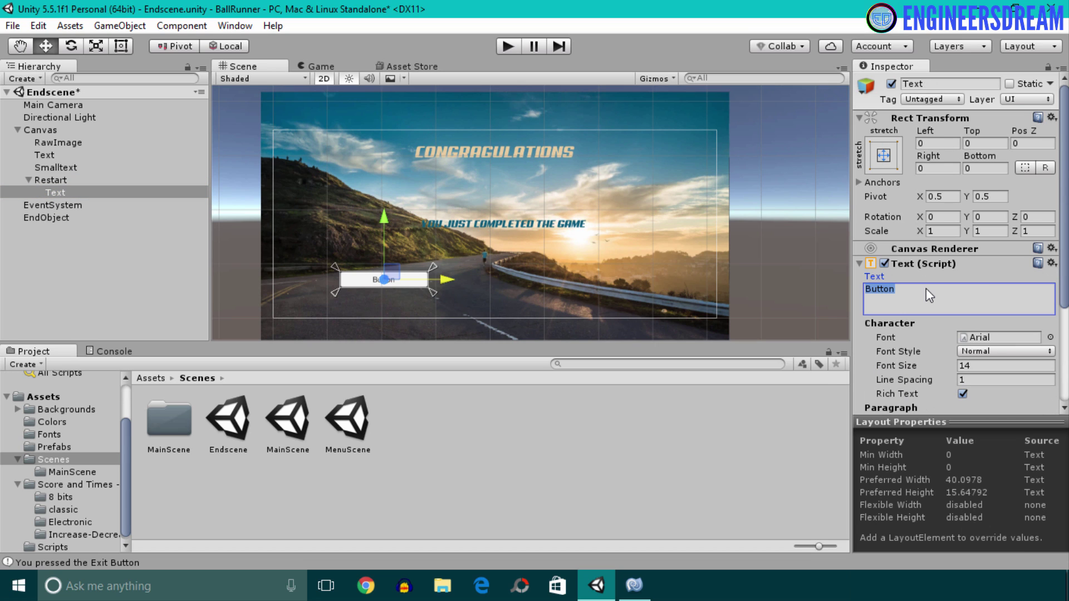
type("RESTART")
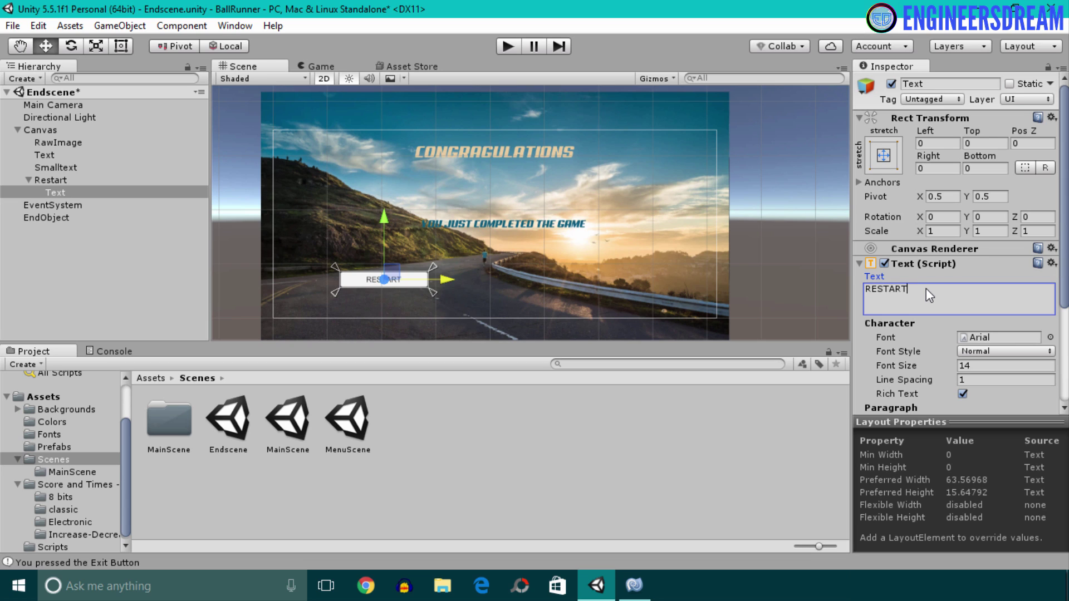
left_click(175, 285)
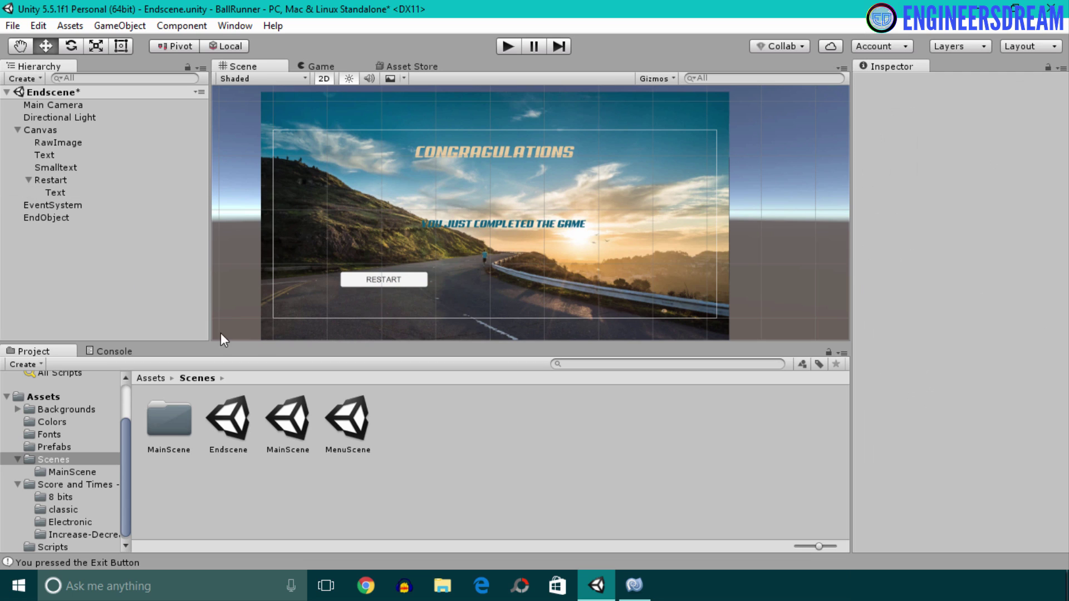
left_click(395, 279)
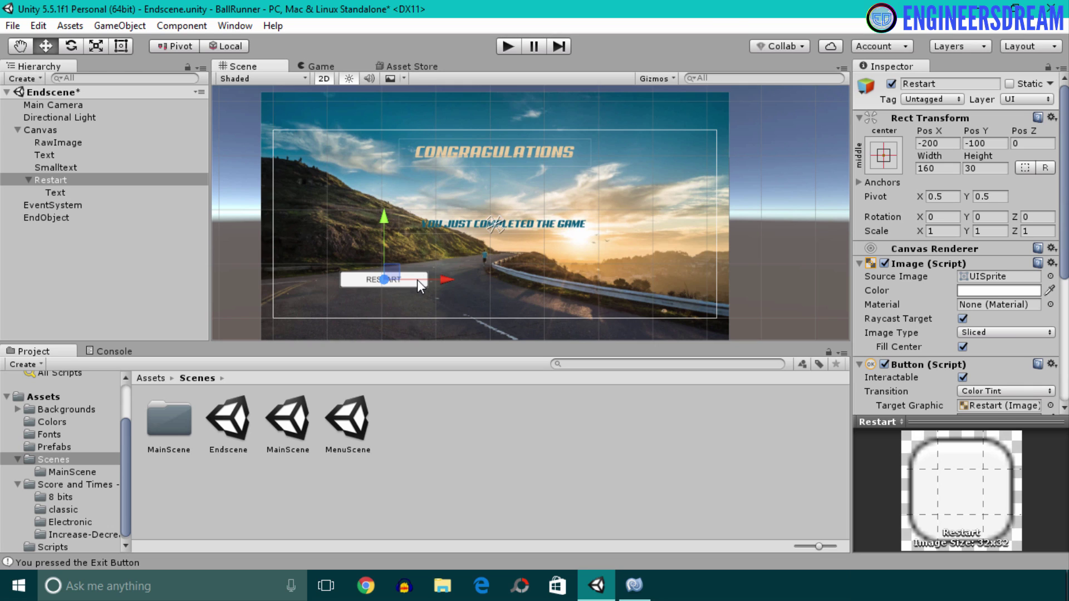
key("ctrl+s")
Step: Open MenuScene and check the width and height of the PLAY and EXIT buttons
double_click(354, 422)
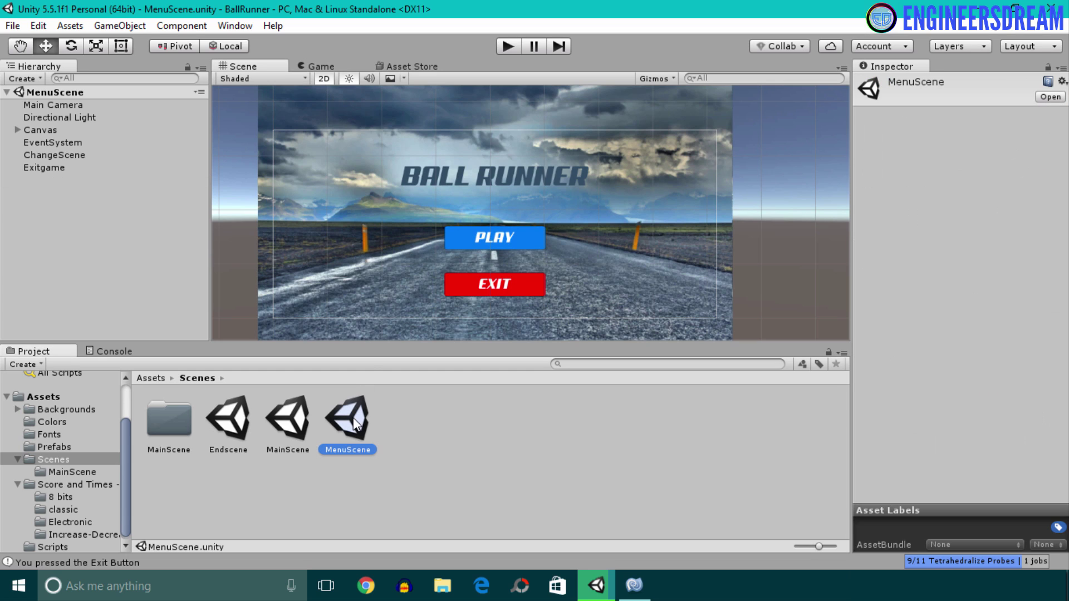
left_click(463, 232)
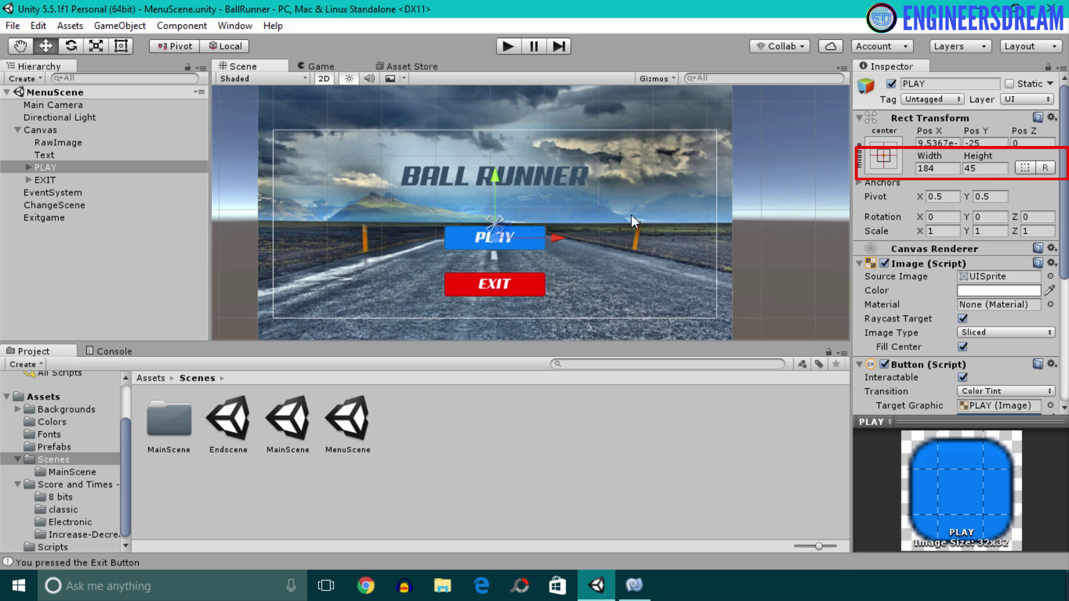
left_click(538, 285)
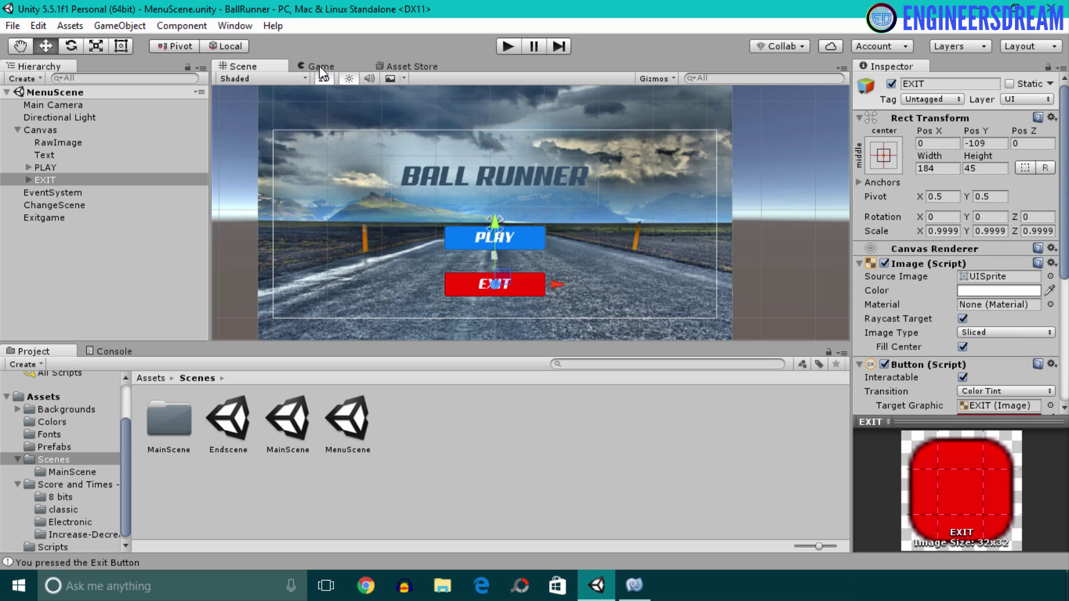
Step: Reopen Endscene and set the Restart button's width to 184 and height to 45
double_click(220, 420)
left_click(399, 282)
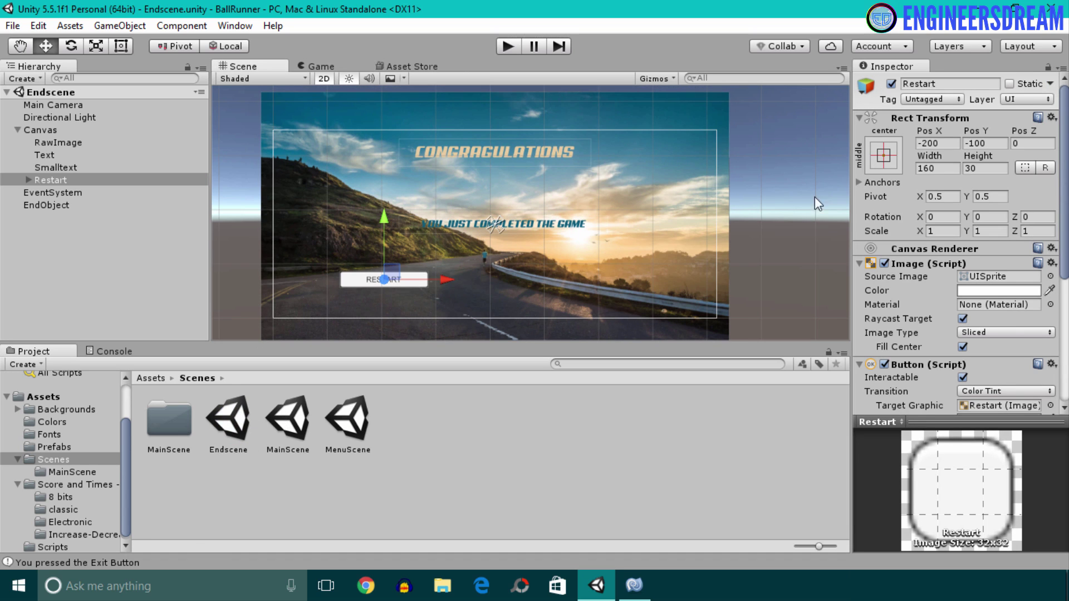
left_click(943, 168)
type("184")
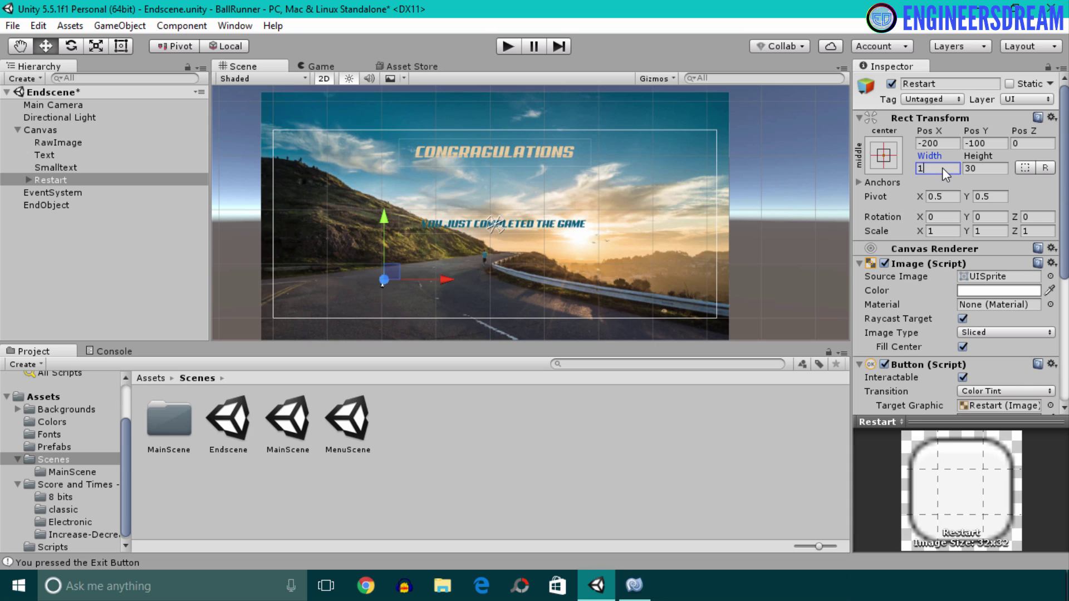
left_click(986, 169)
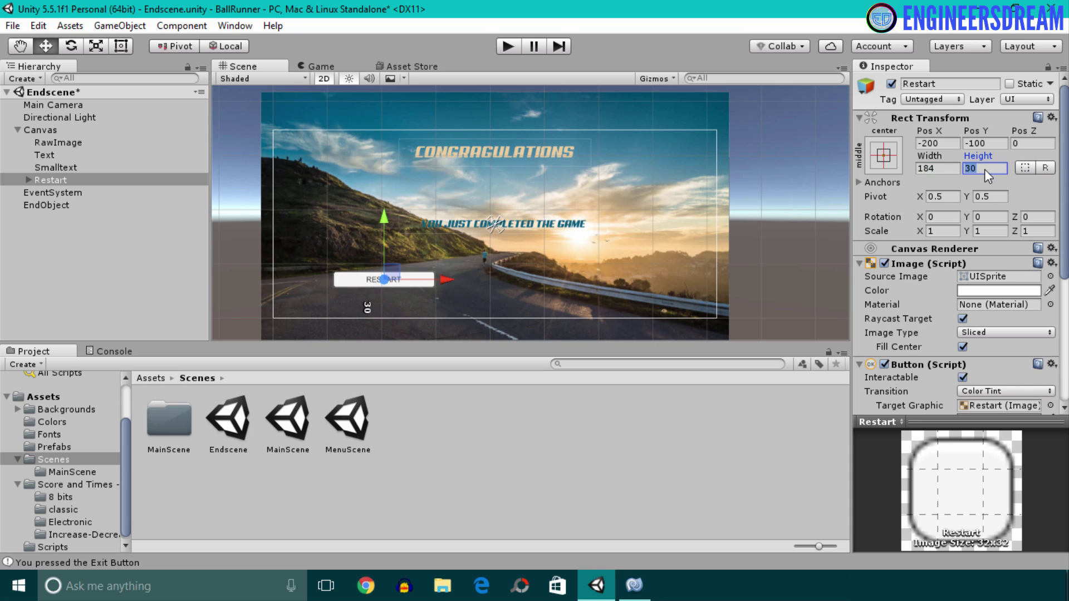
type("45")
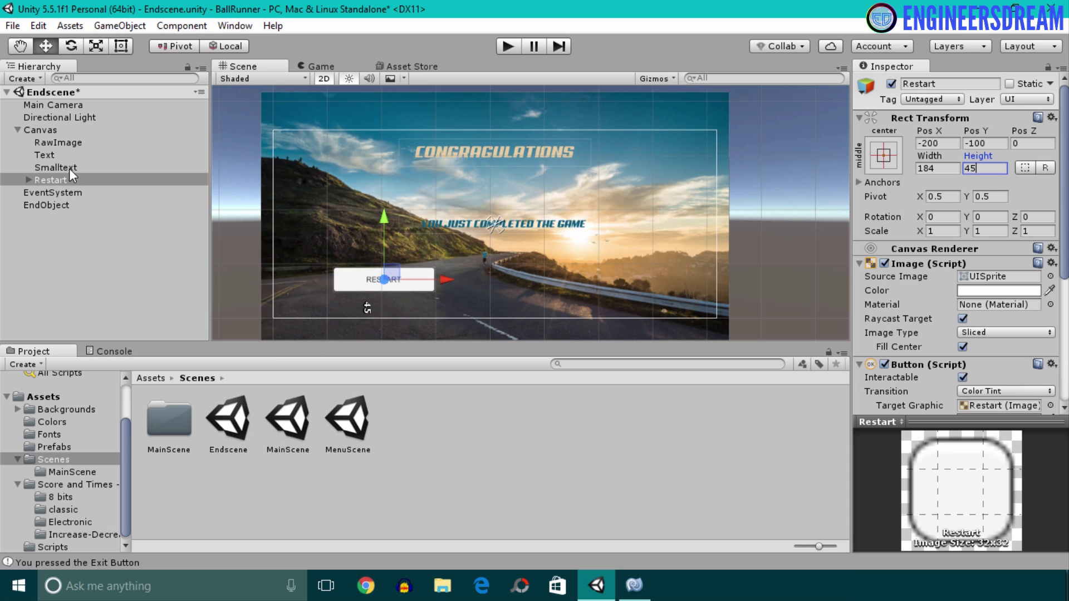
Step: Assign the Aero font from the Fonts folder to the Restart button's text
left_click(29, 181)
left_click(53, 193)
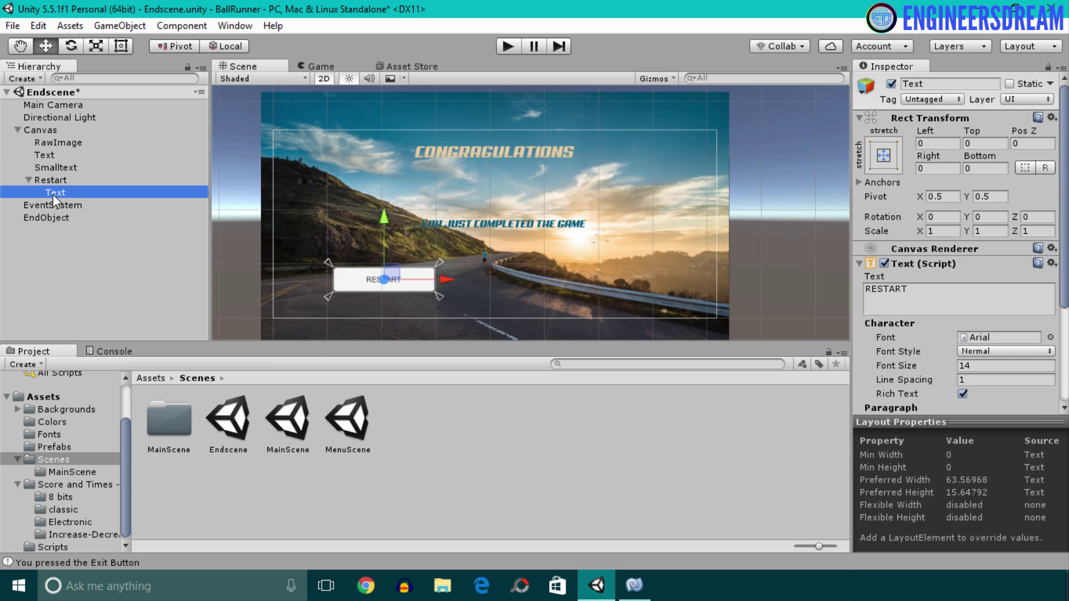
left_click(151, 378)
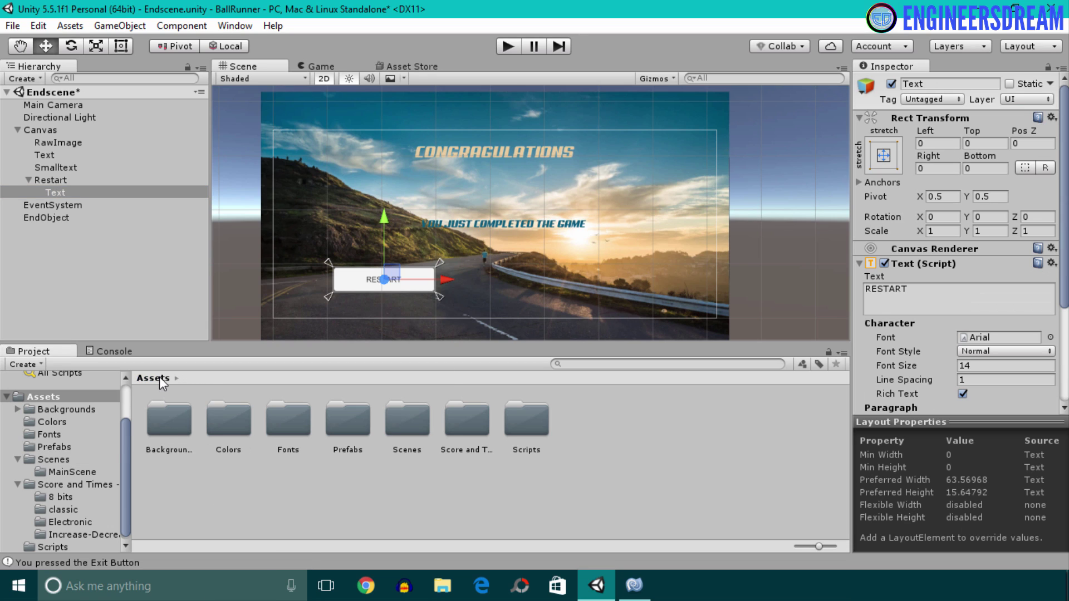
double_click(293, 433)
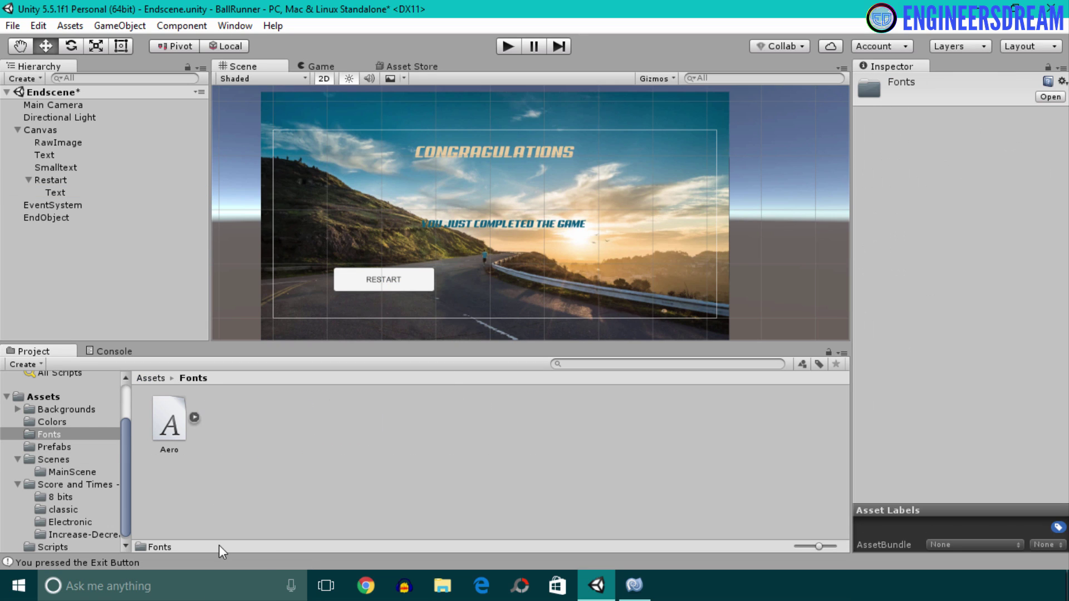
left_click(54, 191)
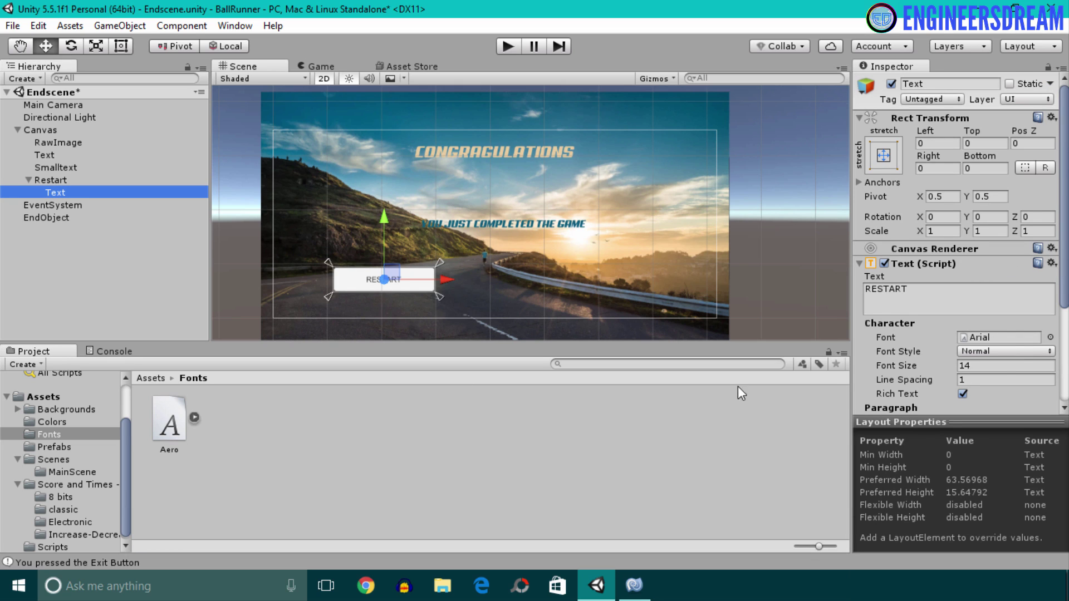
left_click_drag(164, 429, 1017, 338)
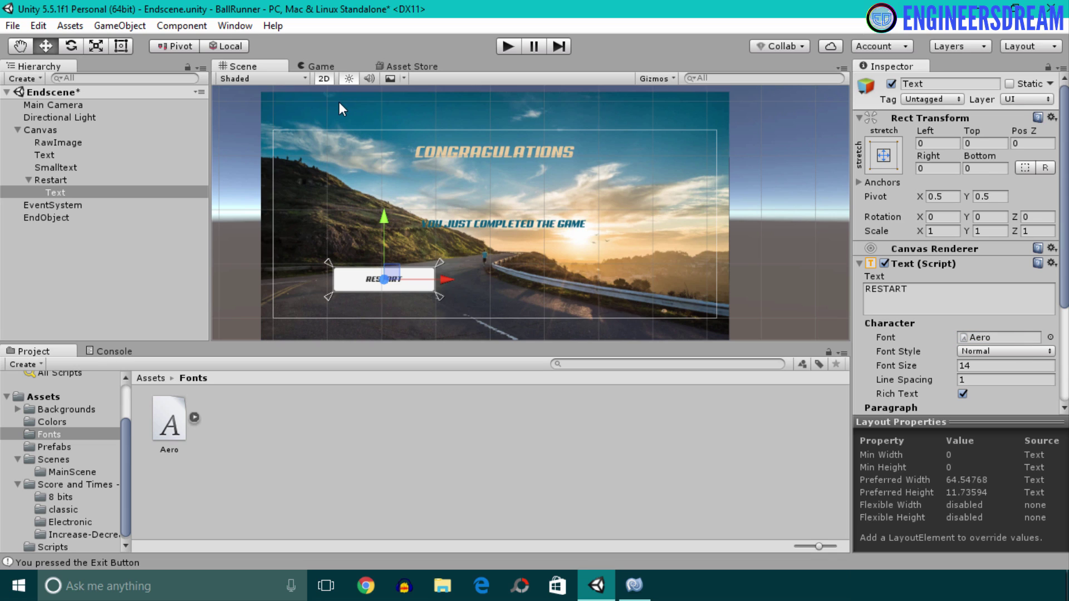
Step: Open MenuScene from the Scenes folder and examine the font settings of the PLAY button's text
left_click(151, 379)
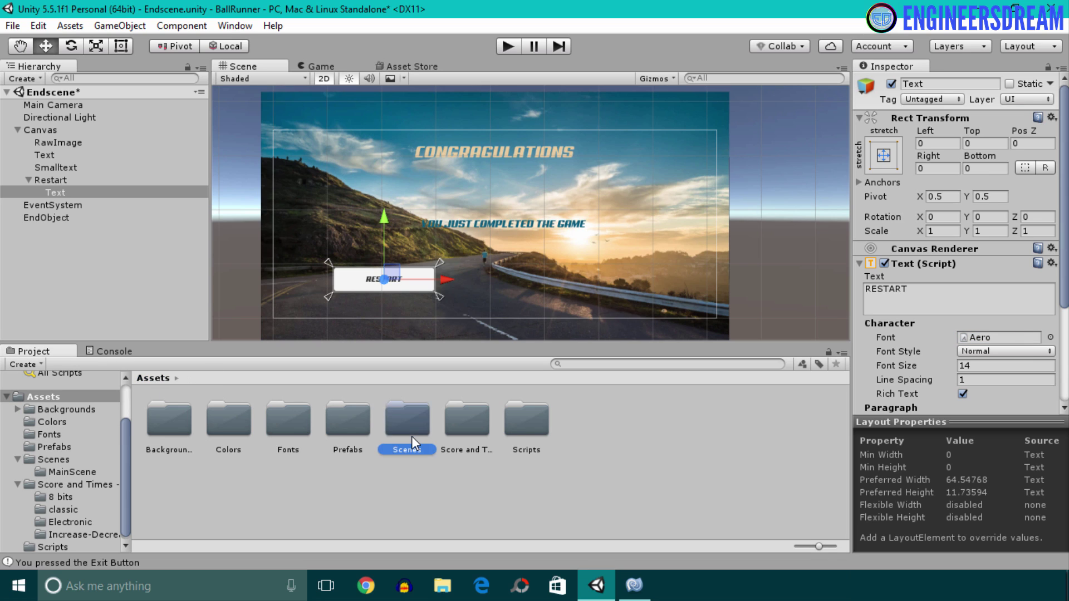
double_click(412, 436)
left_click(359, 430)
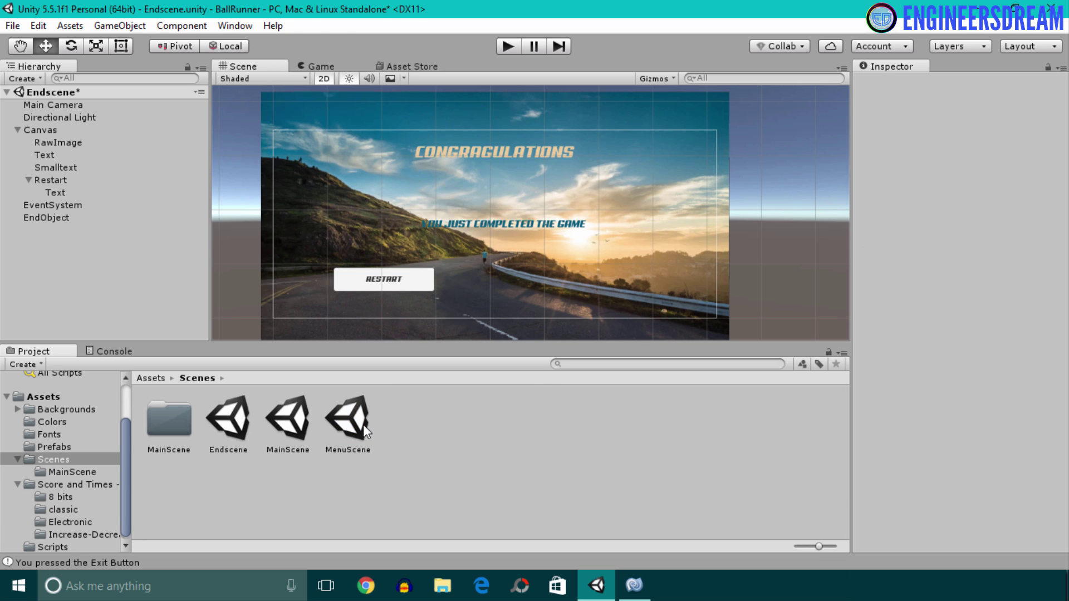
double_click(361, 424)
left_click(533, 329)
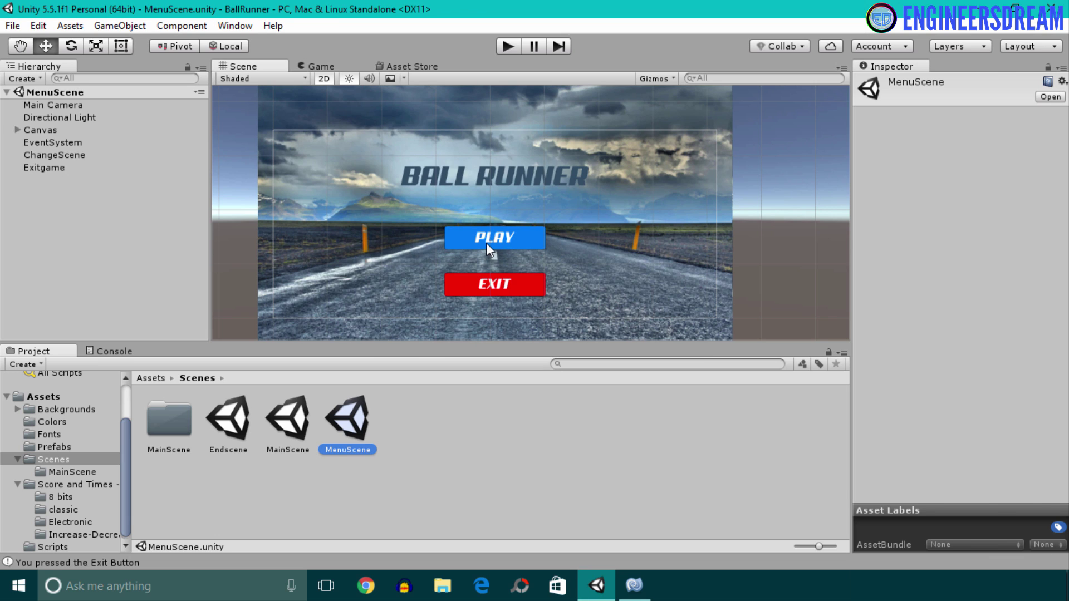
left_click(487, 243)
left_click(28, 167)
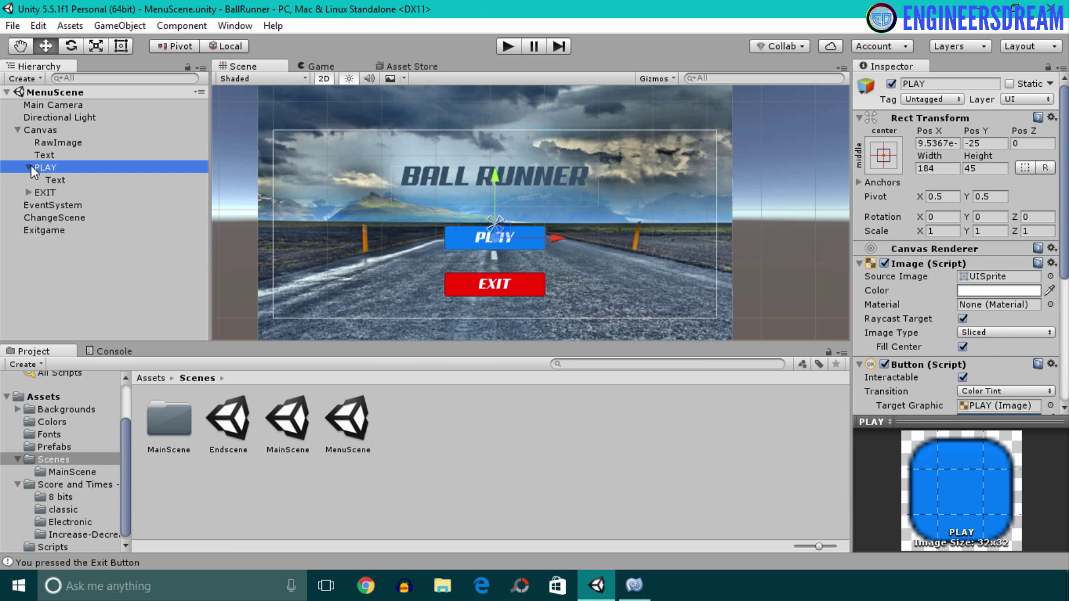
left_click(55, 180)
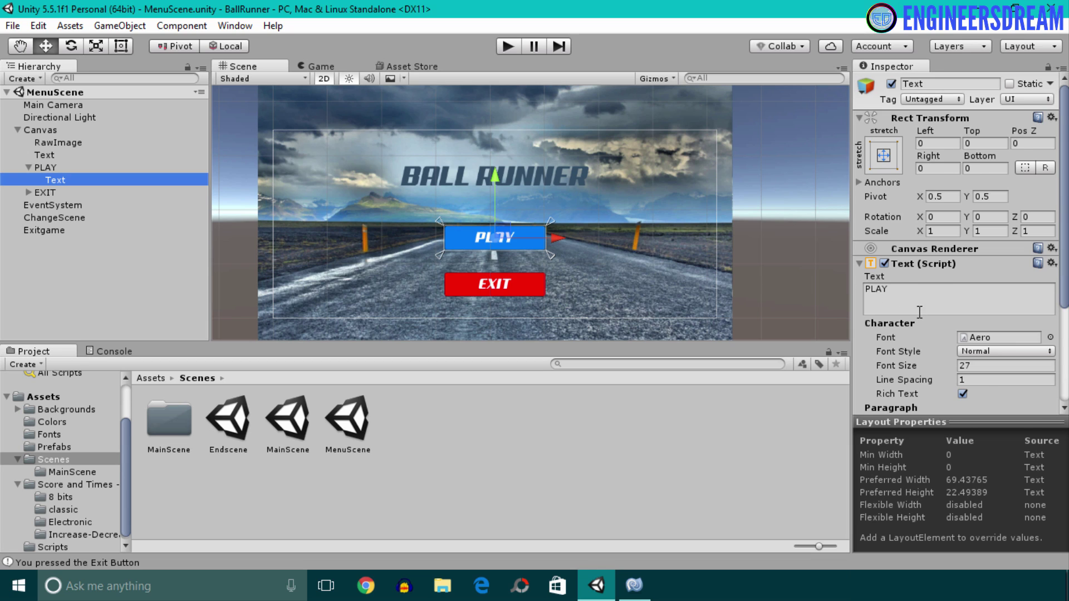
Step: Reopen Endscene and set the font size of the Restart button's text to 27
scroll(922, 311, "down", 3)
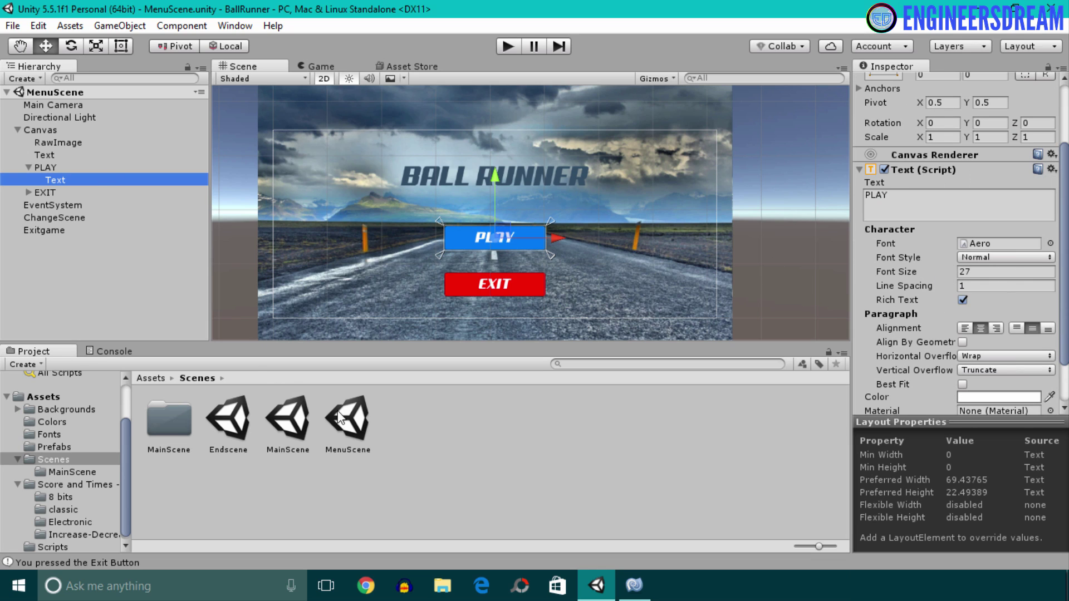
double_click(237, 432)
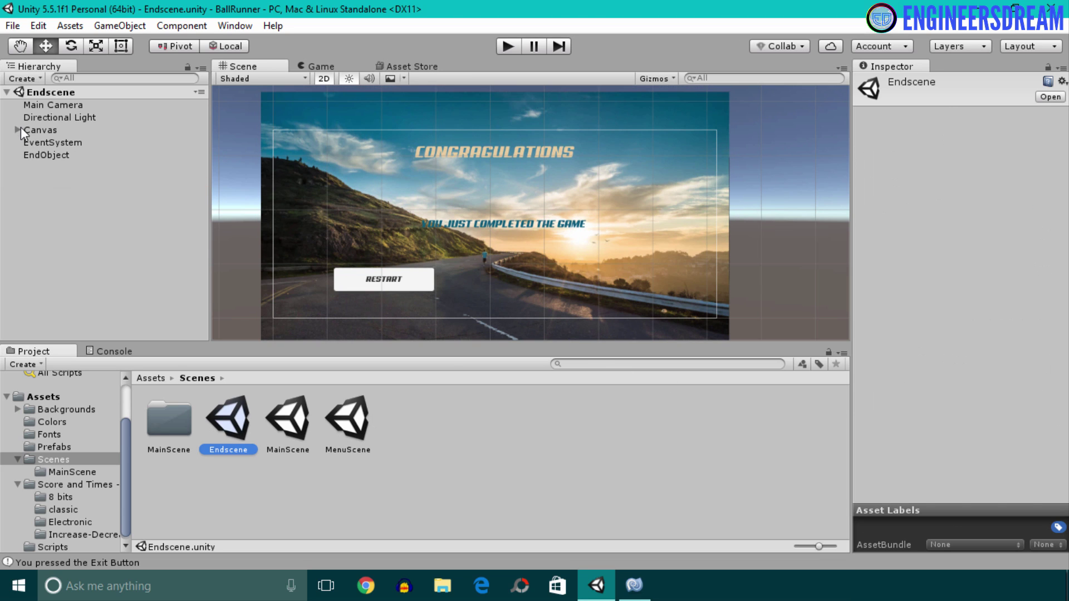
left_click(29, 180)
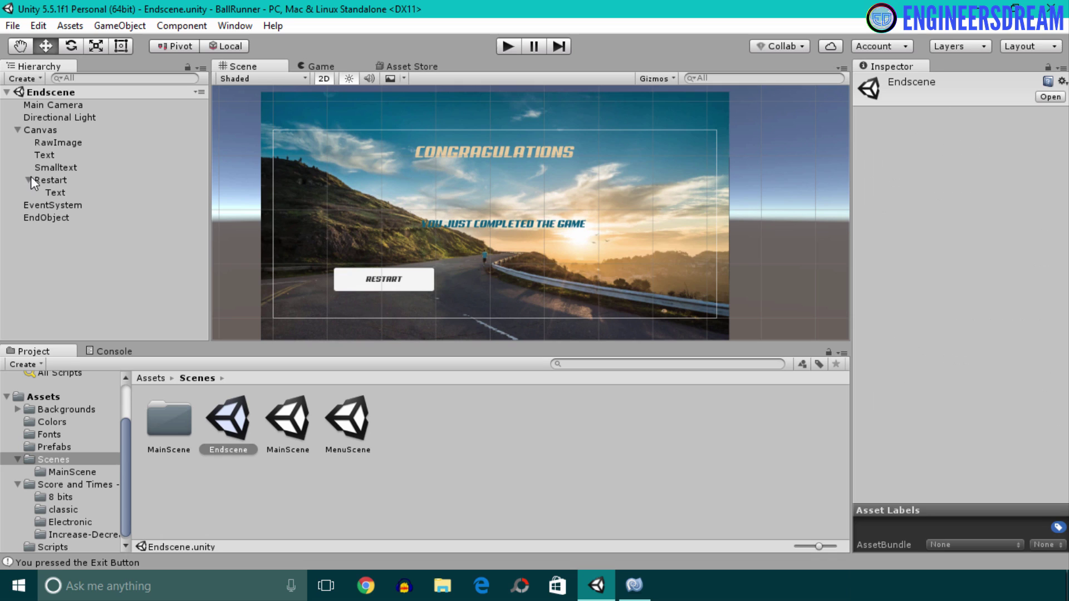
left_click(60, 190)
scroll(891, 326, "down", 3)
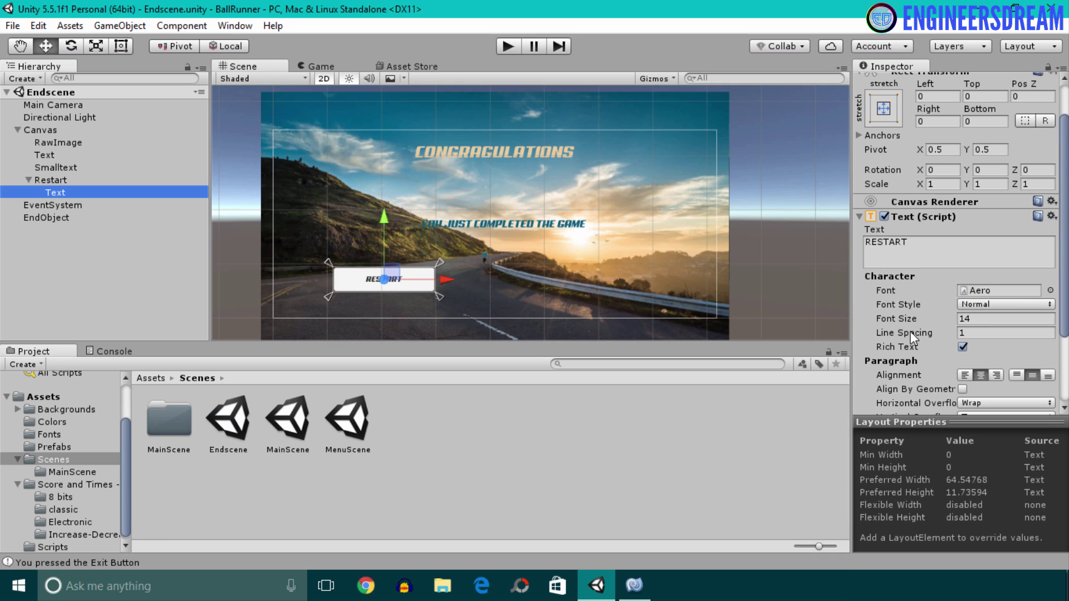
left_click(994, 319)
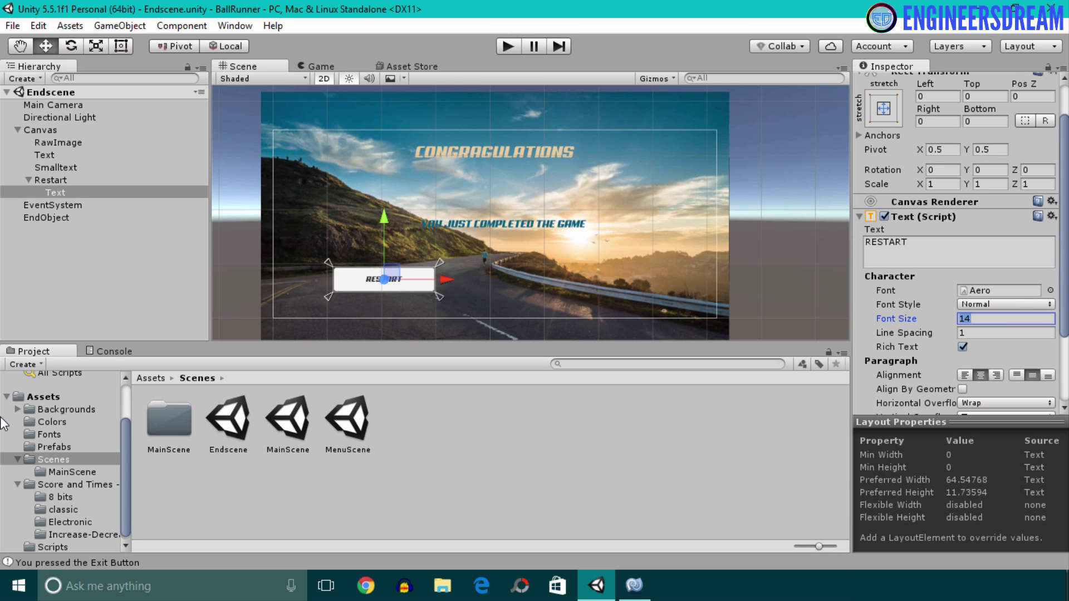
type("27")
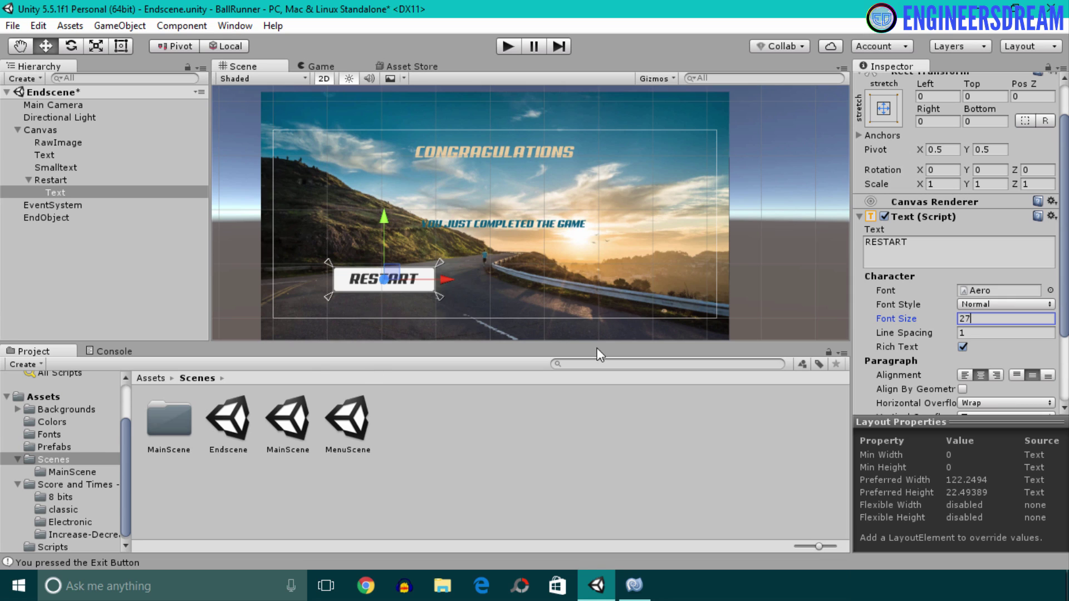
Step: Set the Restart button's normal color to hex 00FF1C
left_click(27, 188)
left_click(29, 180)
left_click(51, 180)
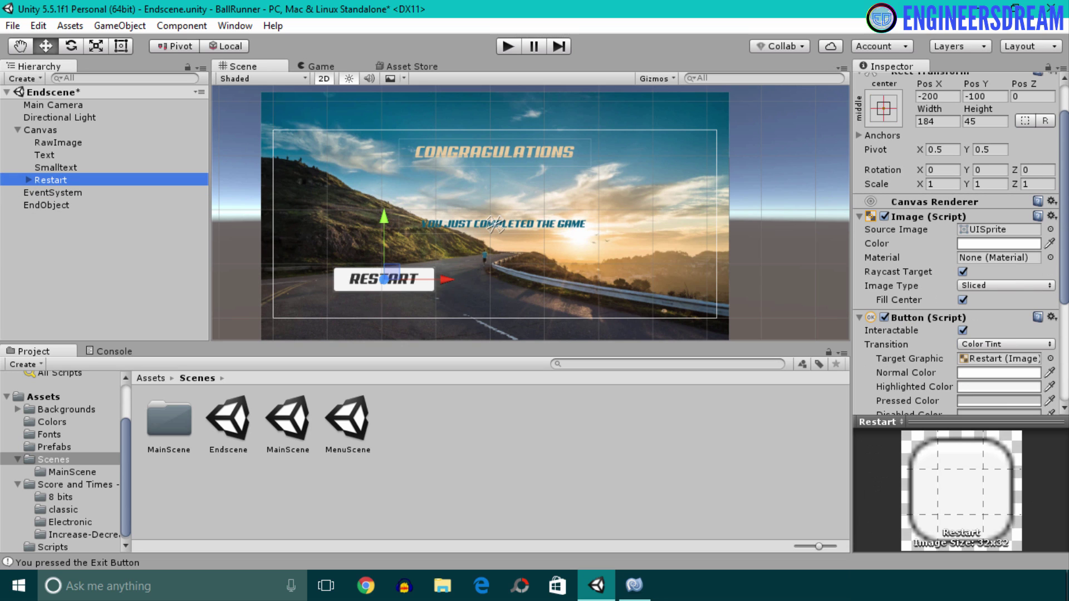
scroll(986, 287, "down", 3)
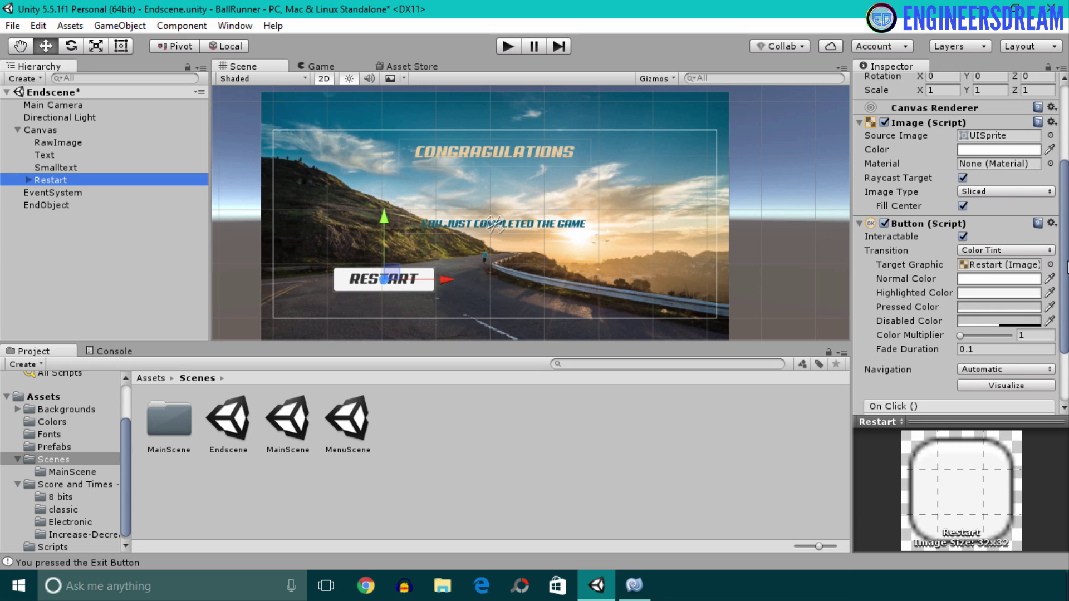
left_click(983, 281)
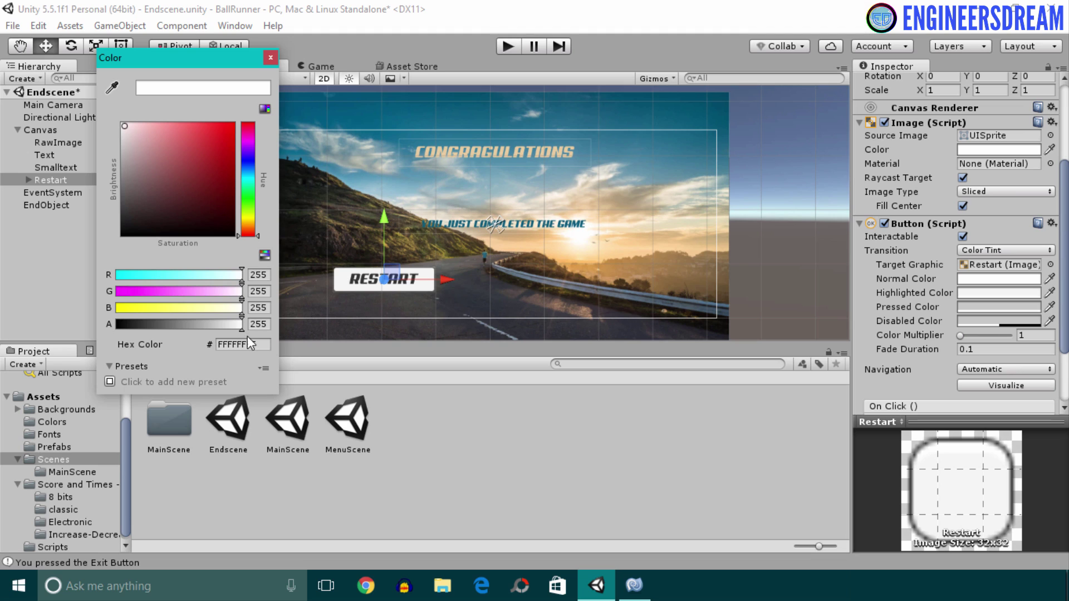
left_click(238, 345)
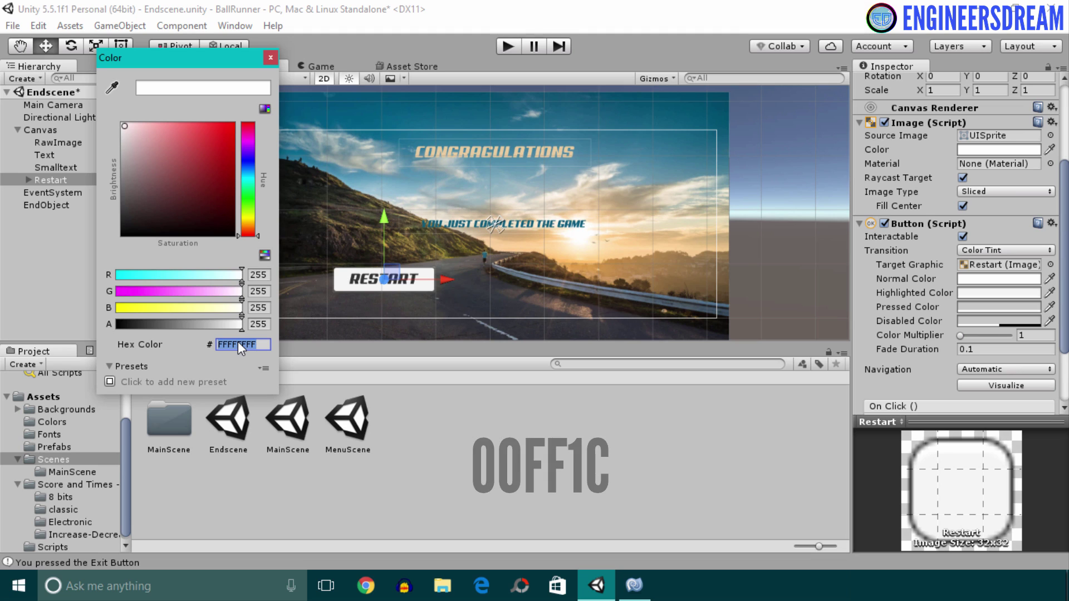
type("00FF")
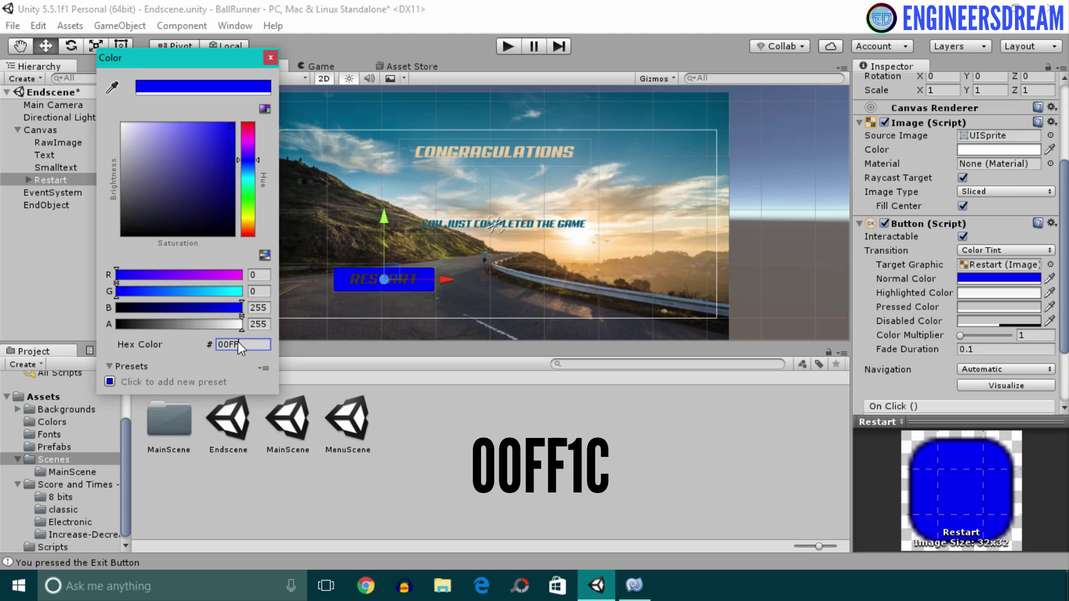
type("1C")
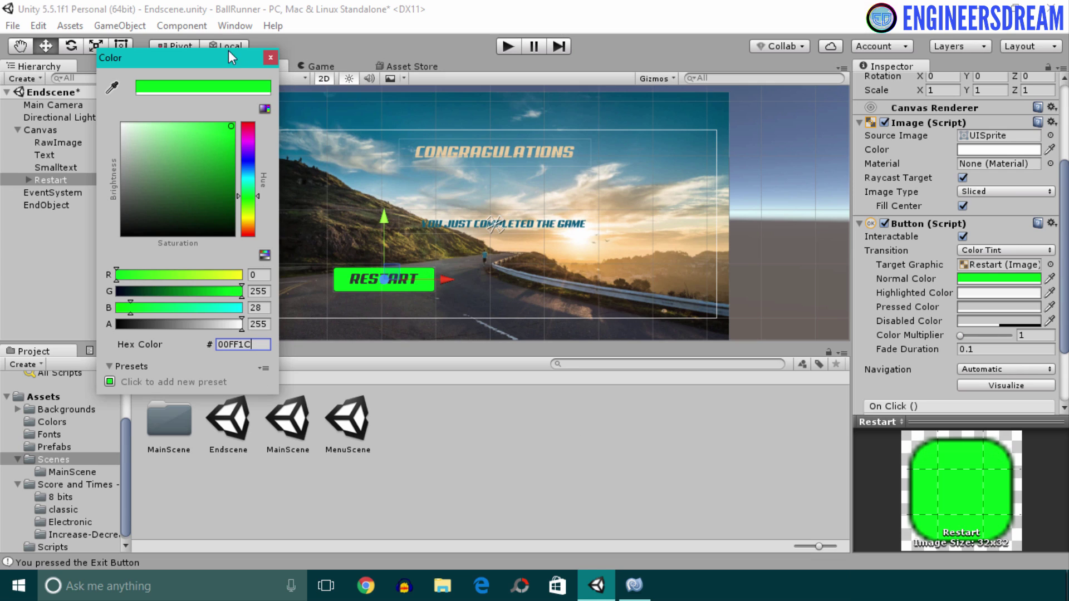
left_click(271, 58)
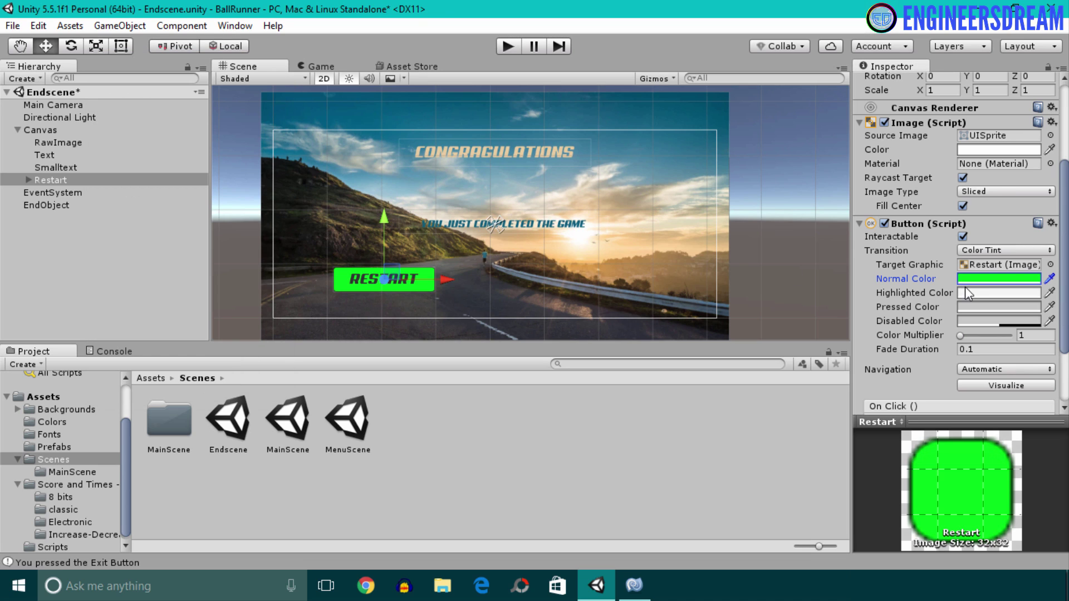
Step: Set the Restart button's highlighted color to hex 00671F
left_click(969, 293)
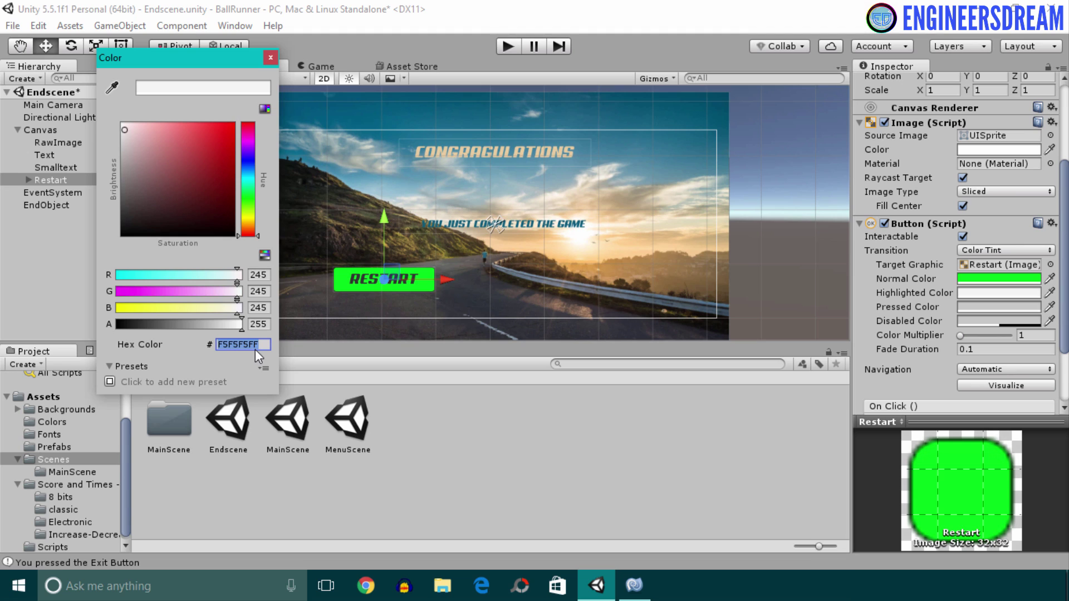
type("00671F")
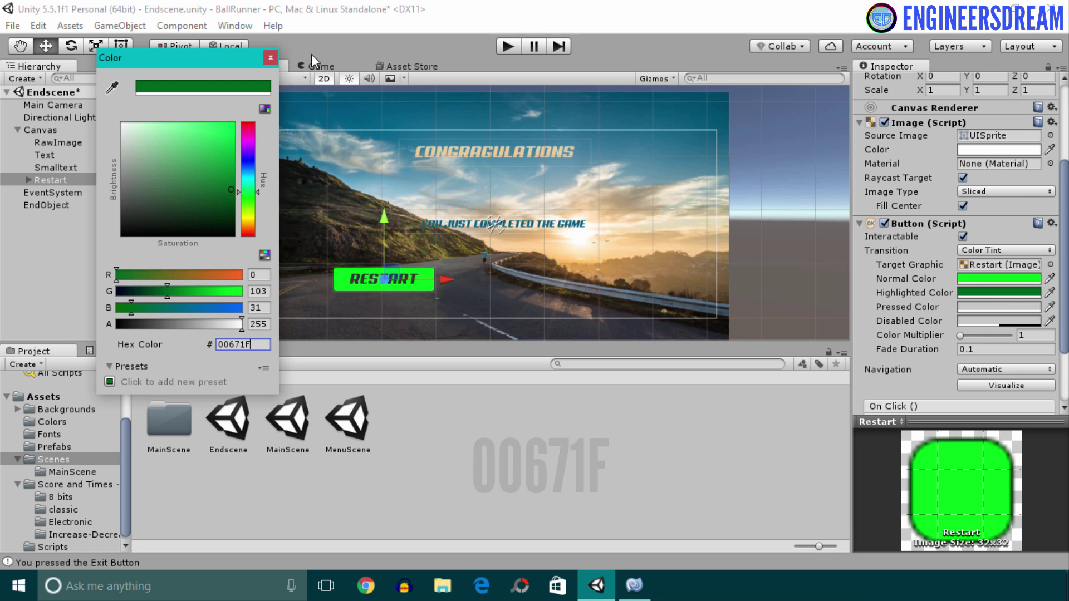
left_click(270, 58)
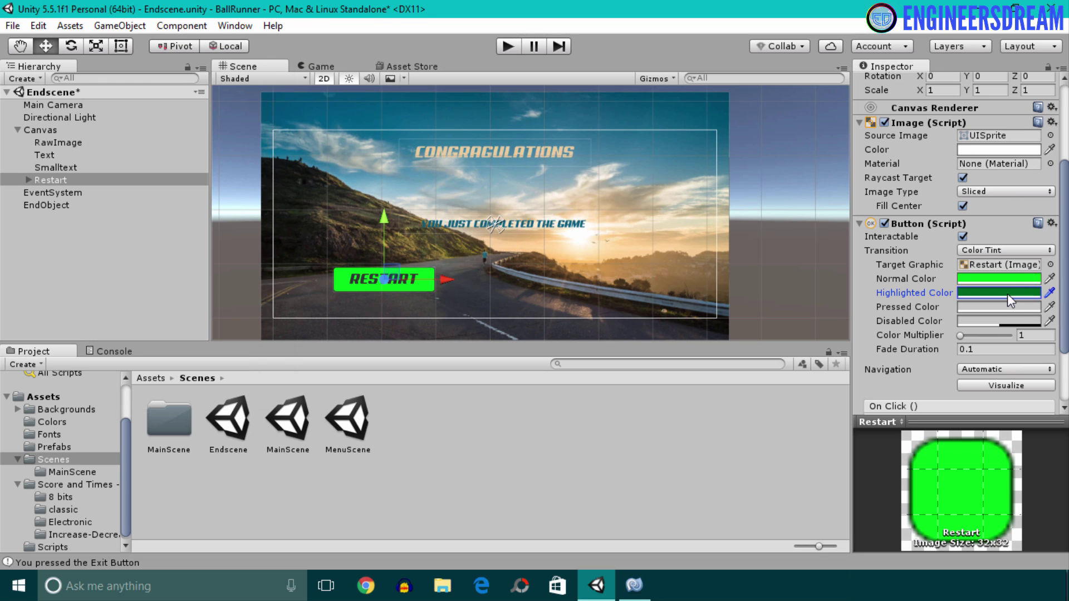
Step: Set the Restart button's pressed color to hex C5A500 and save the scene
left_click(1000, 306)
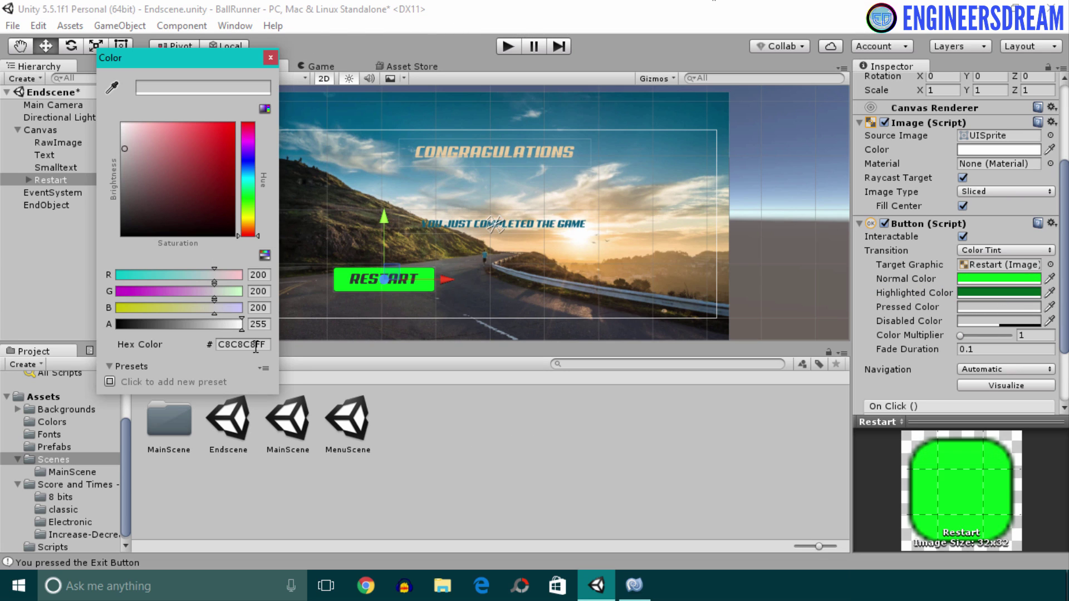
left_click(256, 346)
type("C5A50")
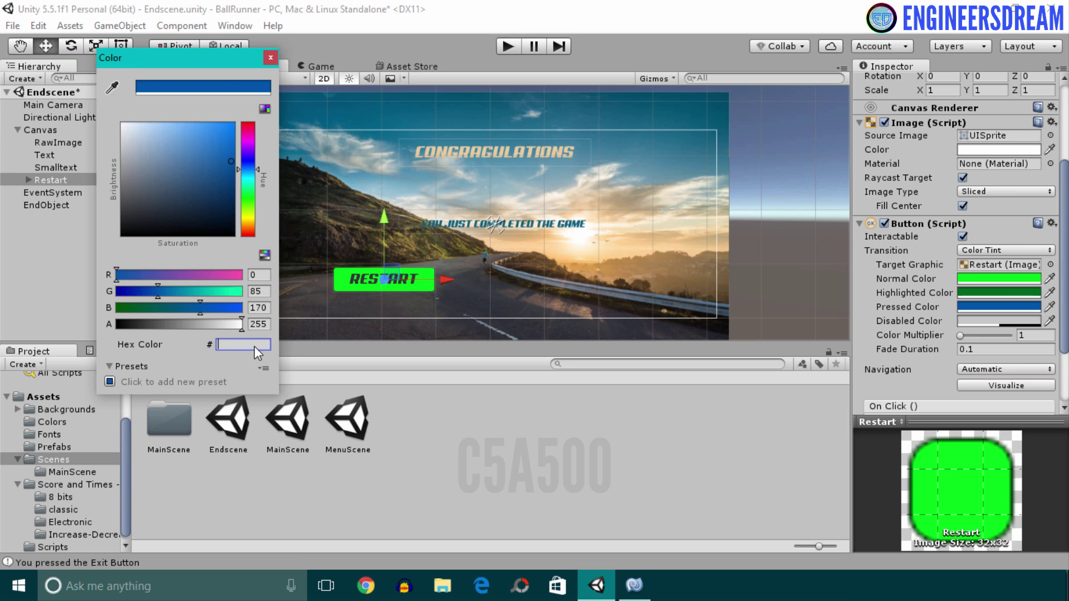
type("0")
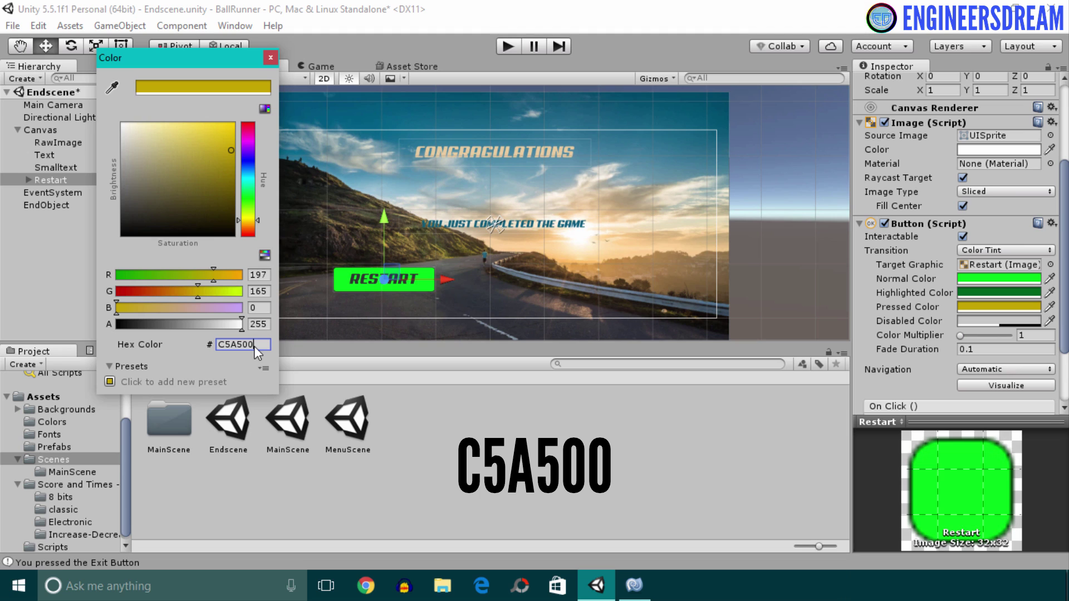
left_click(271, 58)
key("ctrl+s")
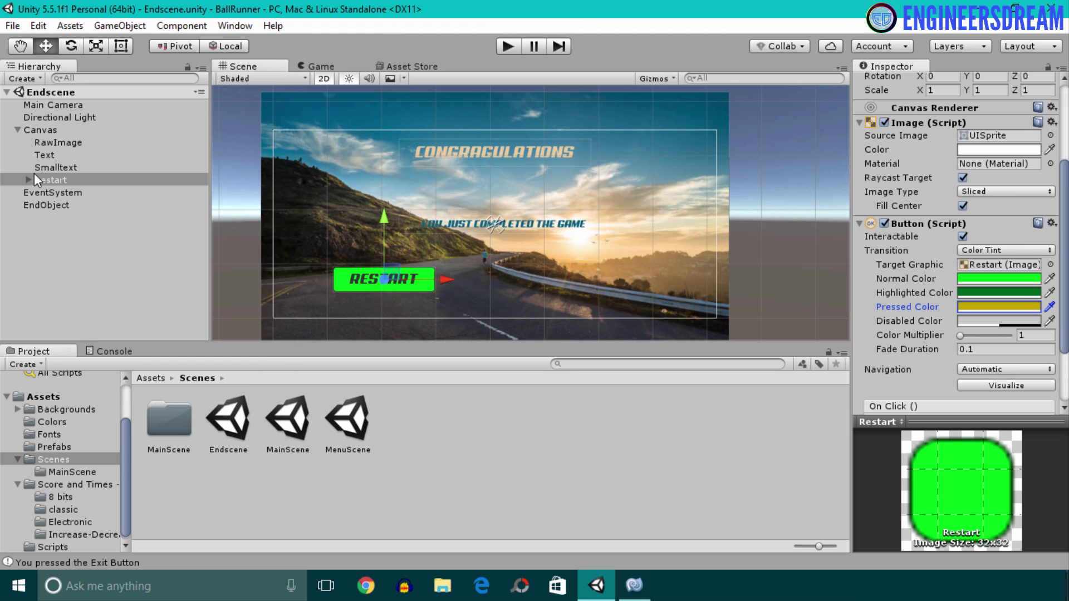
Step: Duplicate the Restart button within the Canvas and rename the copy EXIT
right_click(50, 180)
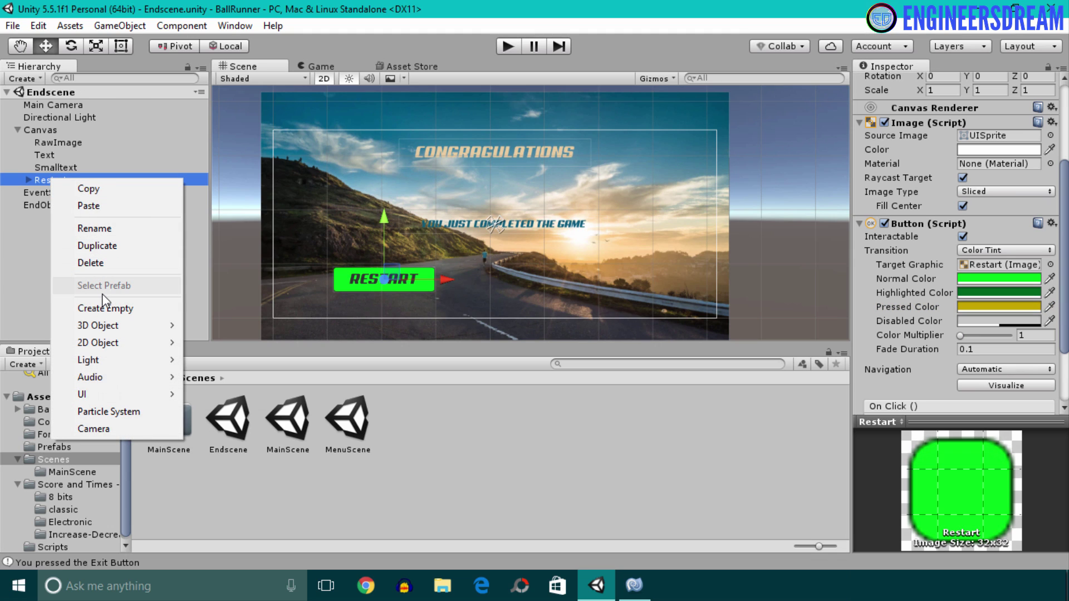
left_click(67, 193)
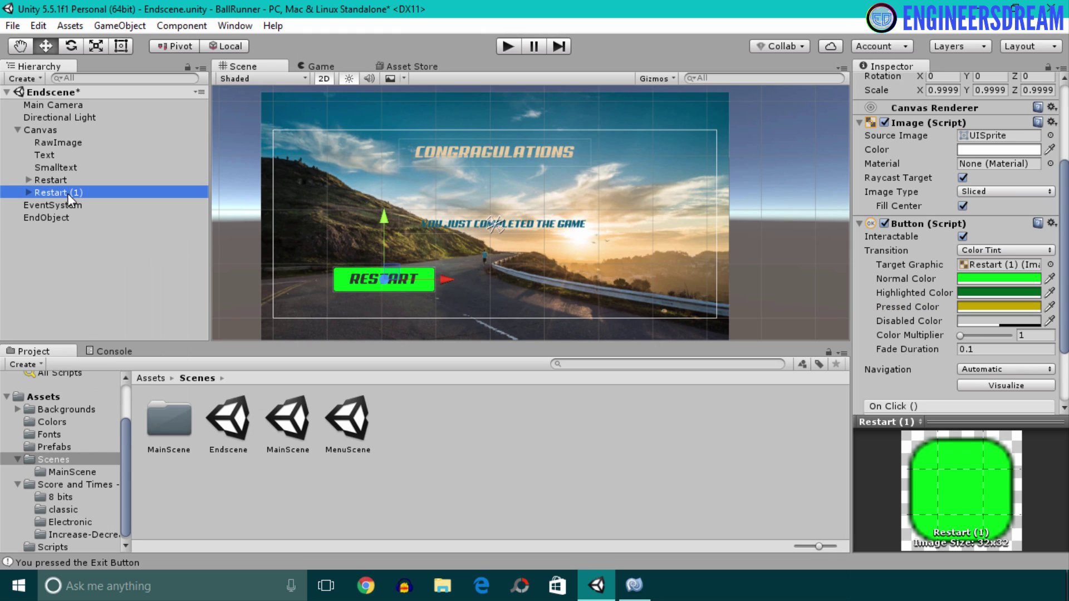
key("BackSpace")
type("EXIT")
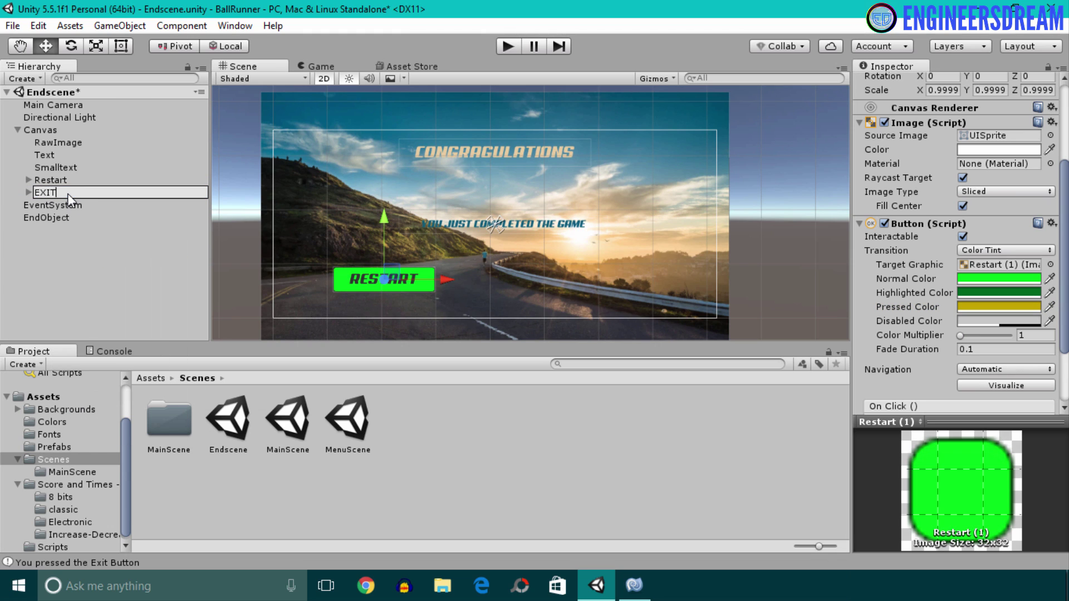
key("Return")
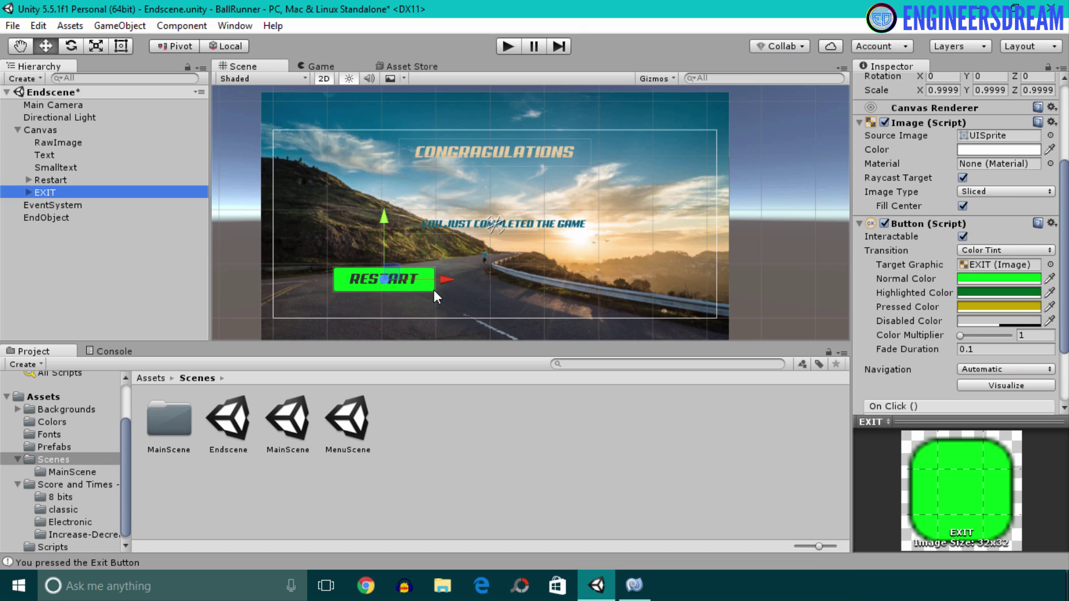
Step: Move the EXIT button horizontally to the right side of the canvas, level with Restart, and change its label text to EXIT
left_click_drag(443, 278, 691, 282)
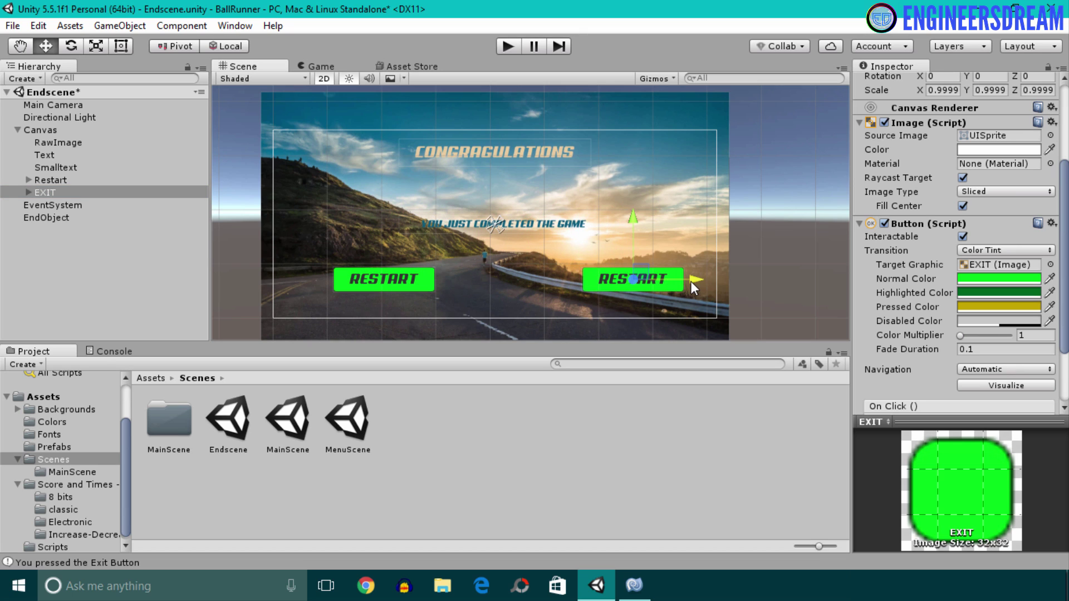
left_click(29, 192)
left_click(58, 205)
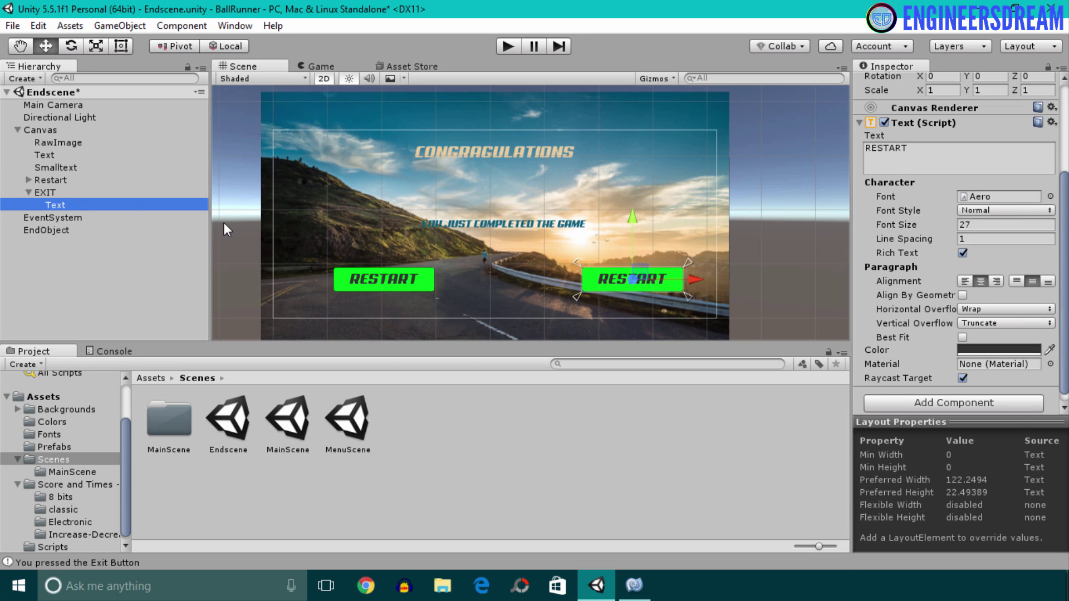
left_click(911, 150)
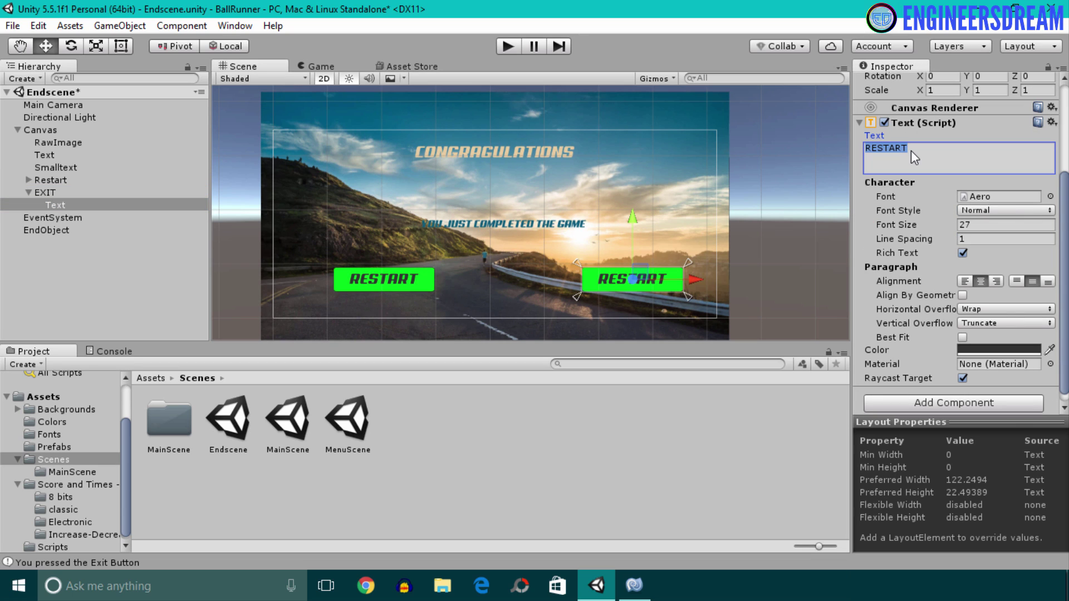
type("EXIT")
Step: Set the EXIT button's normal color to hex FF0000
left_click(47, 193)
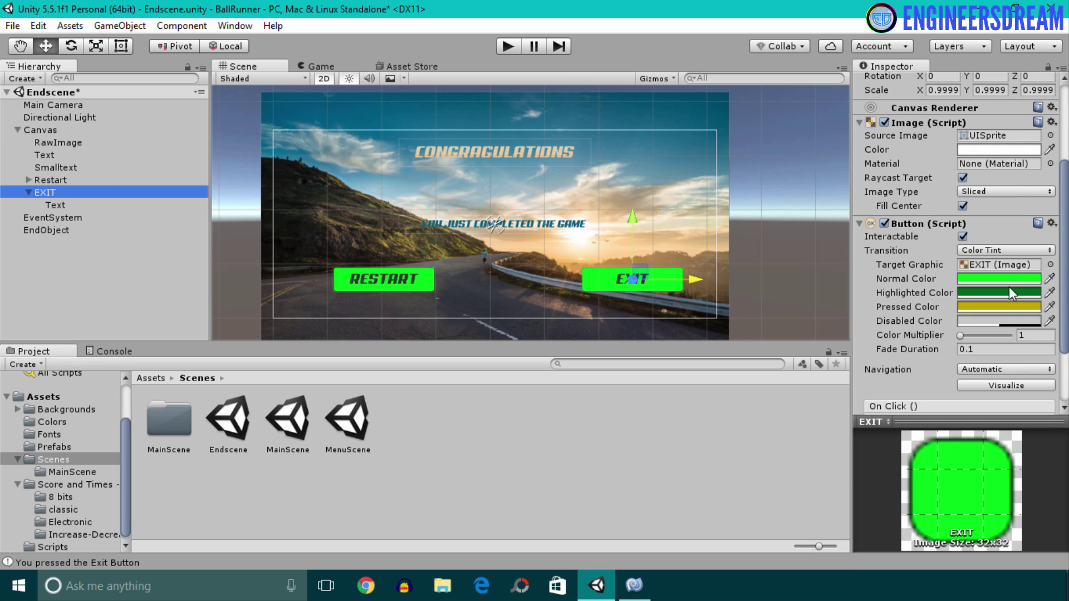
left_click(994, 278)
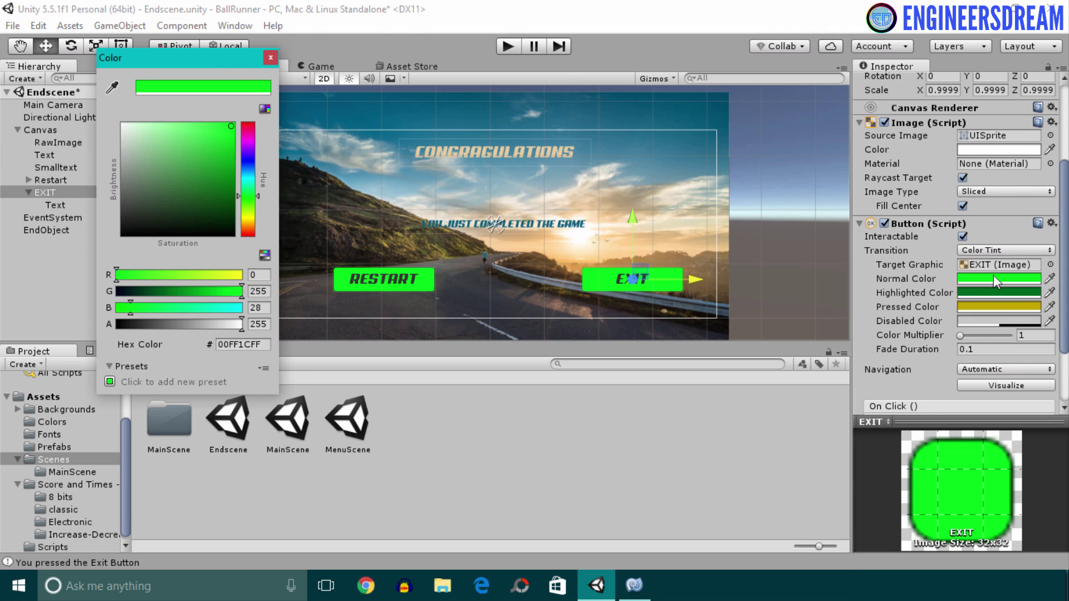
type("FF")
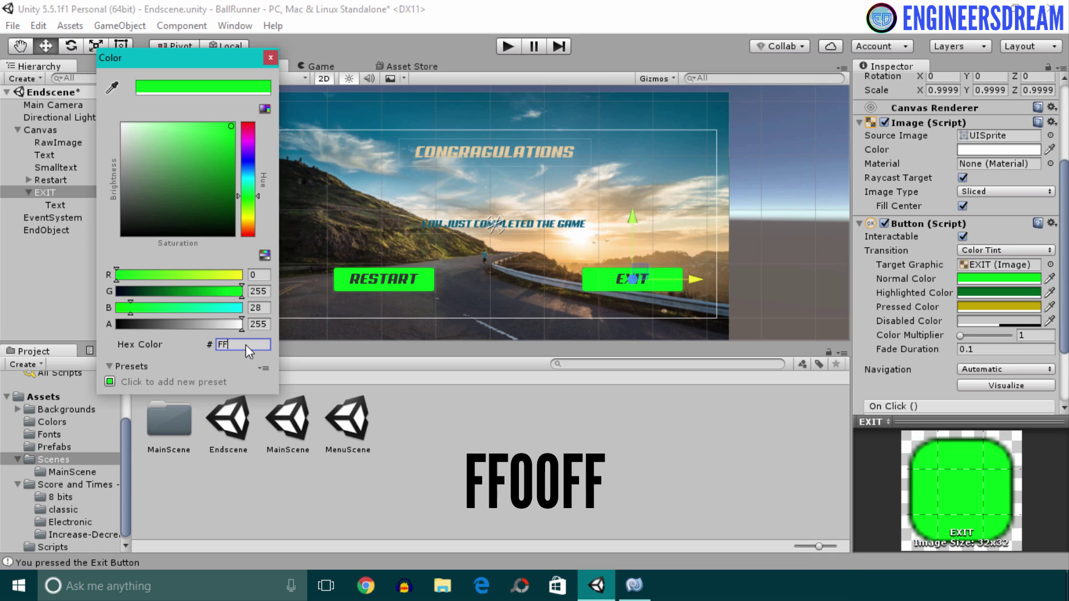
type("0000")
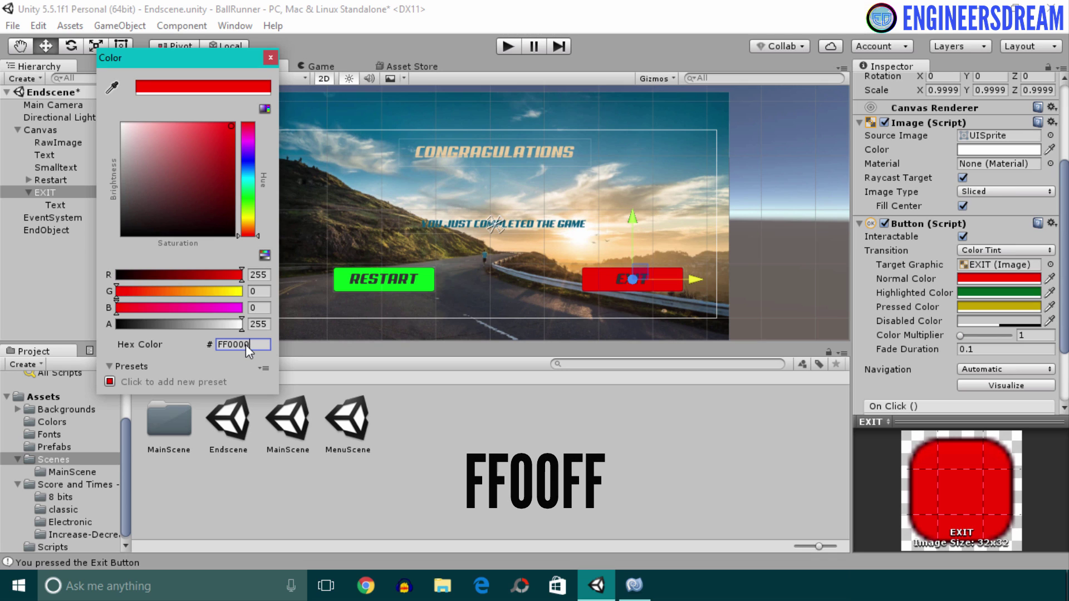
left_click(270, 58)
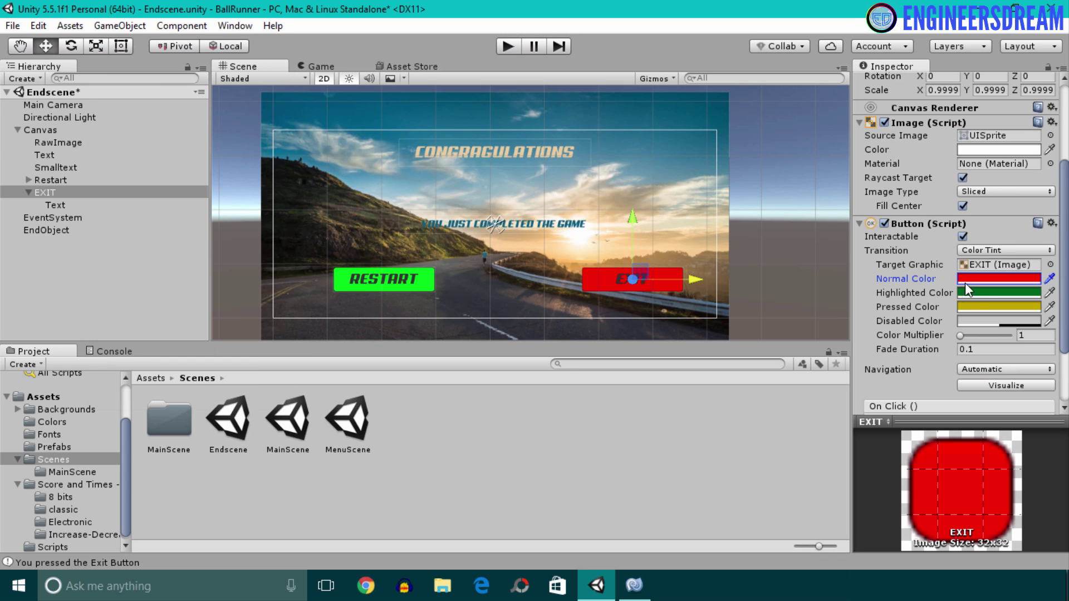
Step: Set the EXIT button's highlighted color to hex B00808
left_click(978, 293)
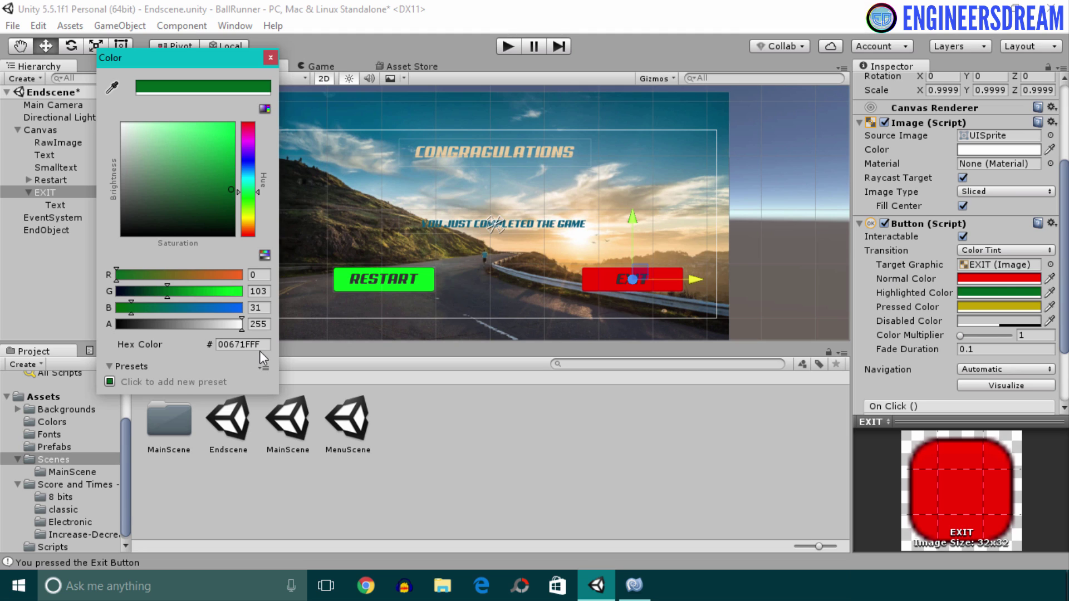
type("B")
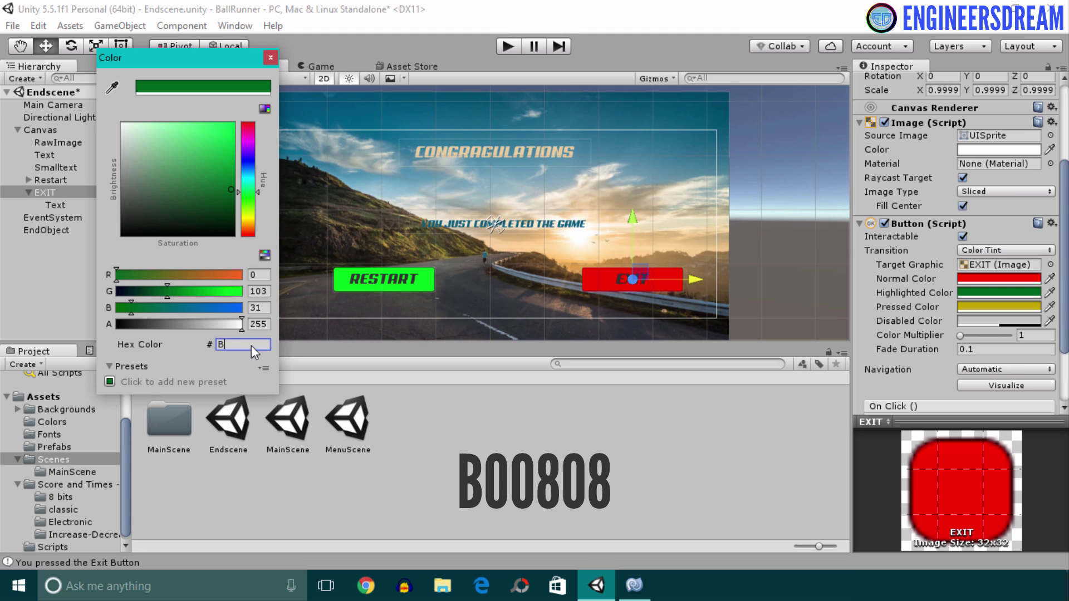
type("00808")
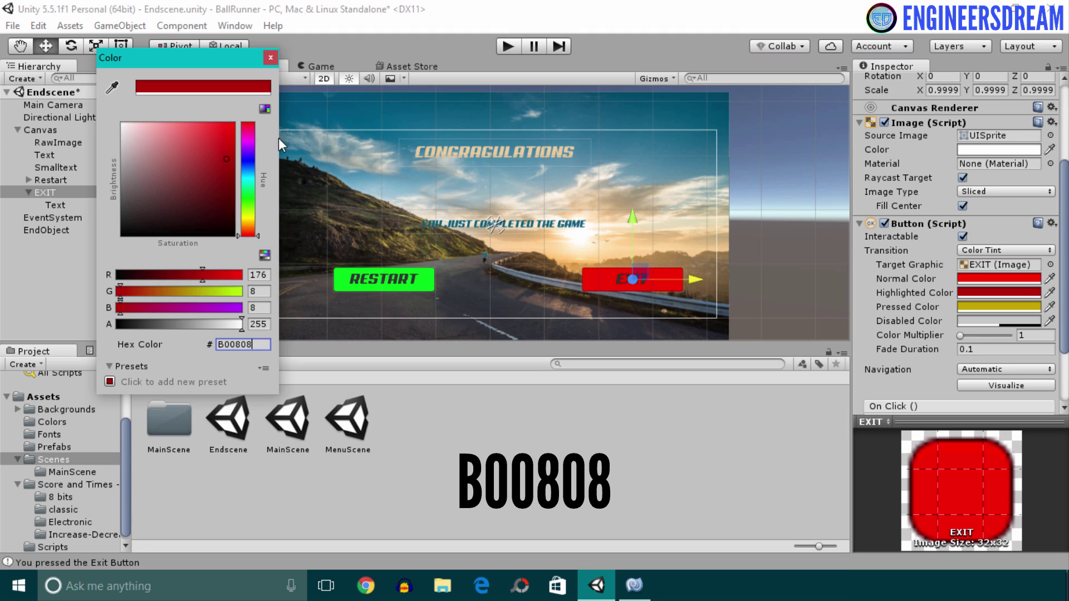
Step: Set the EXIT button's pressed color to hex 425062
left_click(271, 57)
left_click(1025, 306)
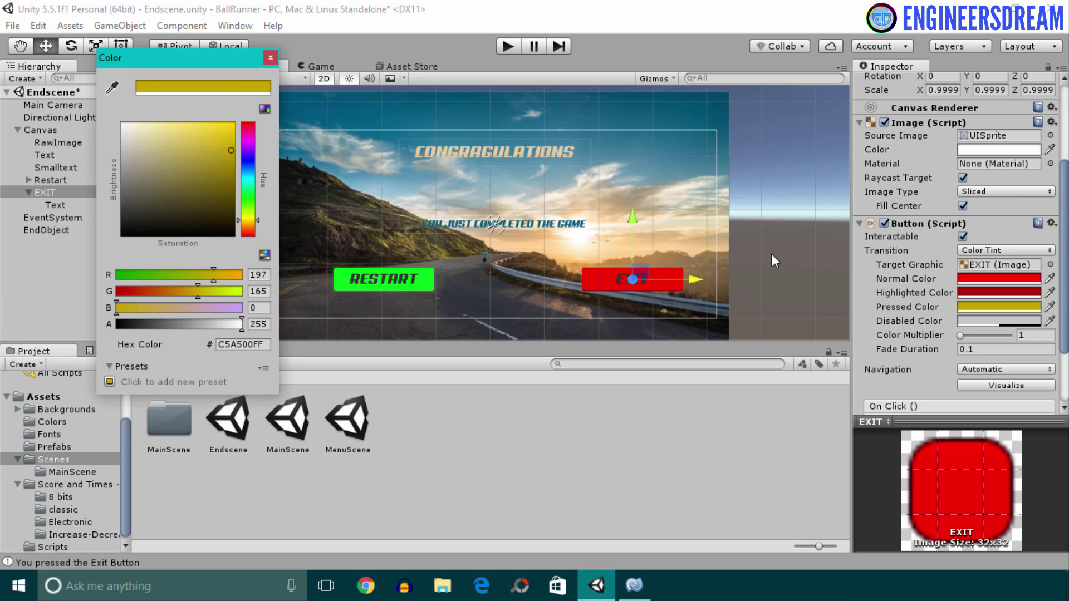
left_click(246, 344)
type("425062")
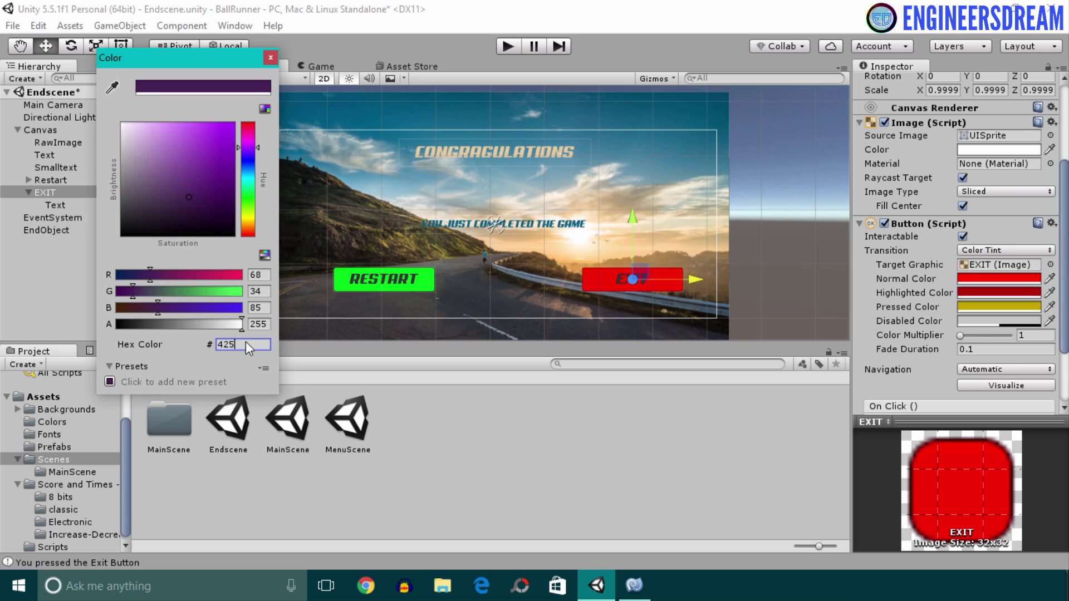
left_click(270, 57)
Step: Change the text color of the EXIT button's label to white
left_click(61, 205)
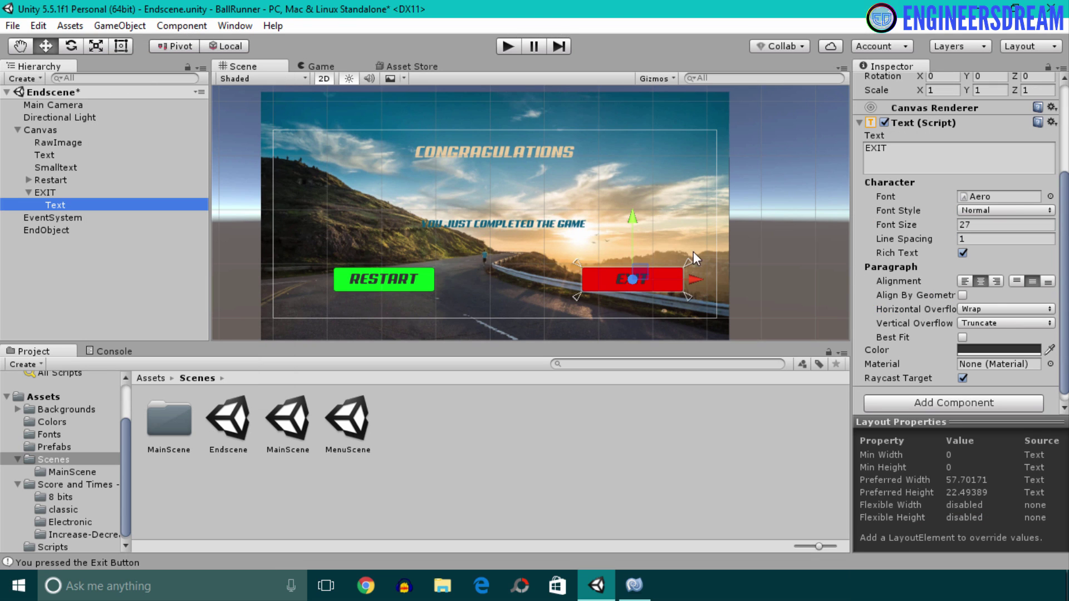
scroll(1037, 255, "down", 1)
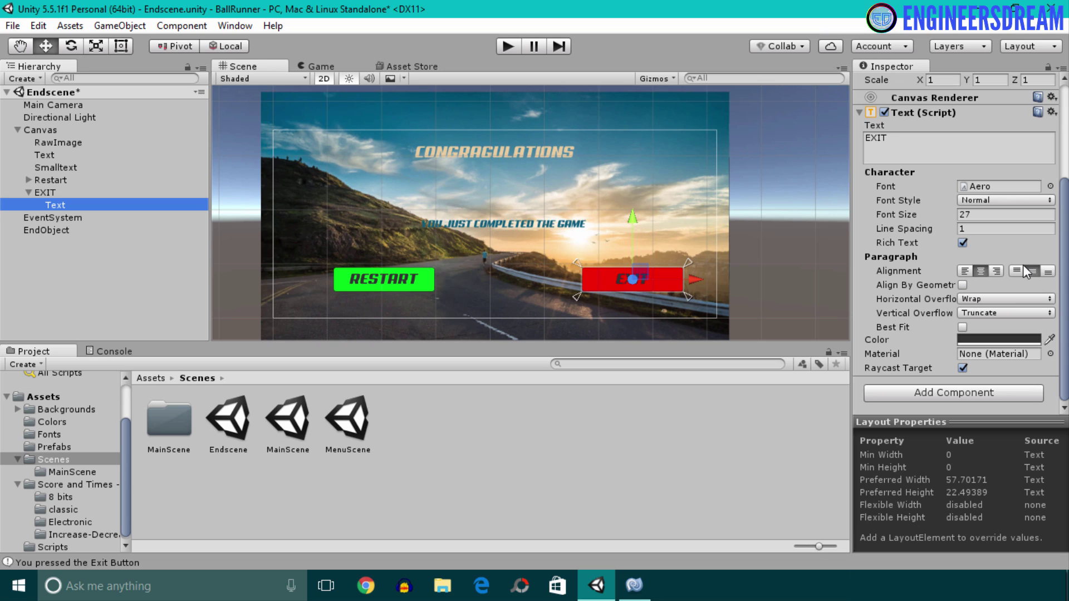
left_click(968, 336)
left_click(142, 155)
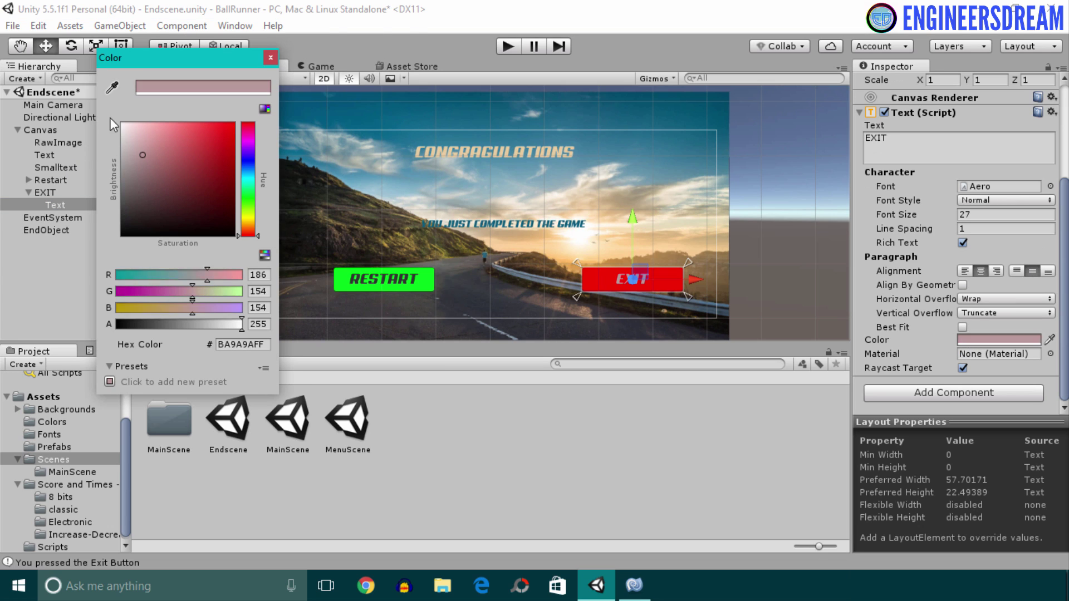
left_click(122, 122)
left_click(271, 57)
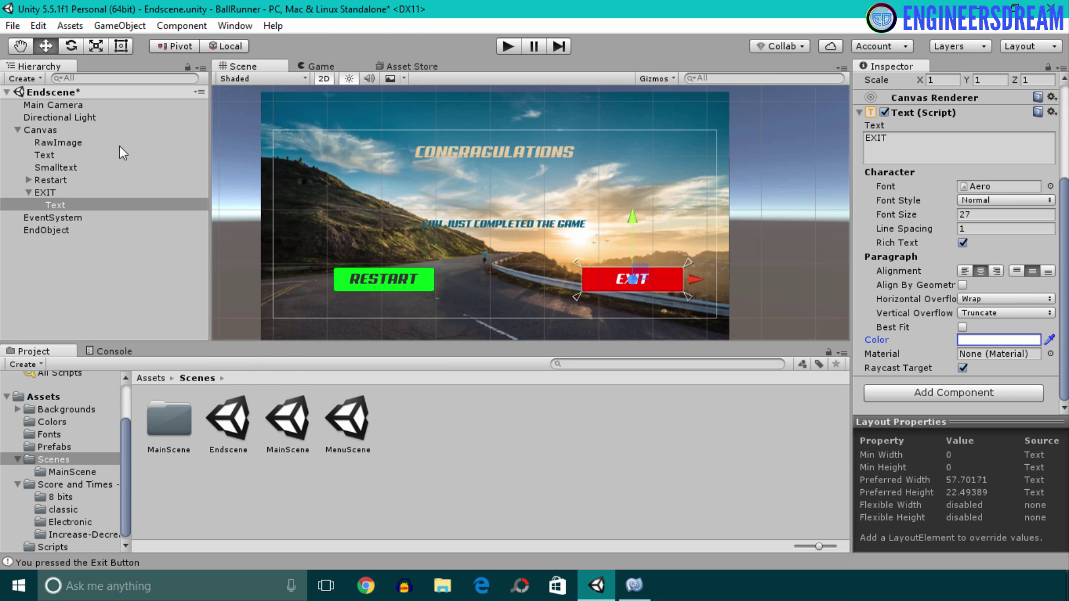
Step: Change the text color of the Restart button's label to white
left_click(29, 180)
left_click(55, 192)
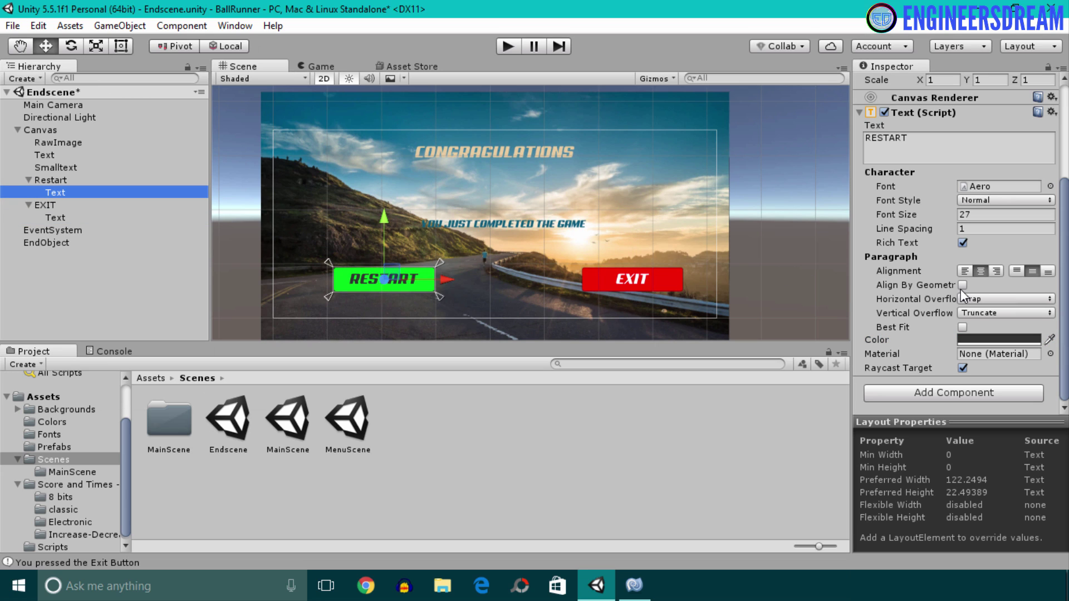
left_click(980, 339)
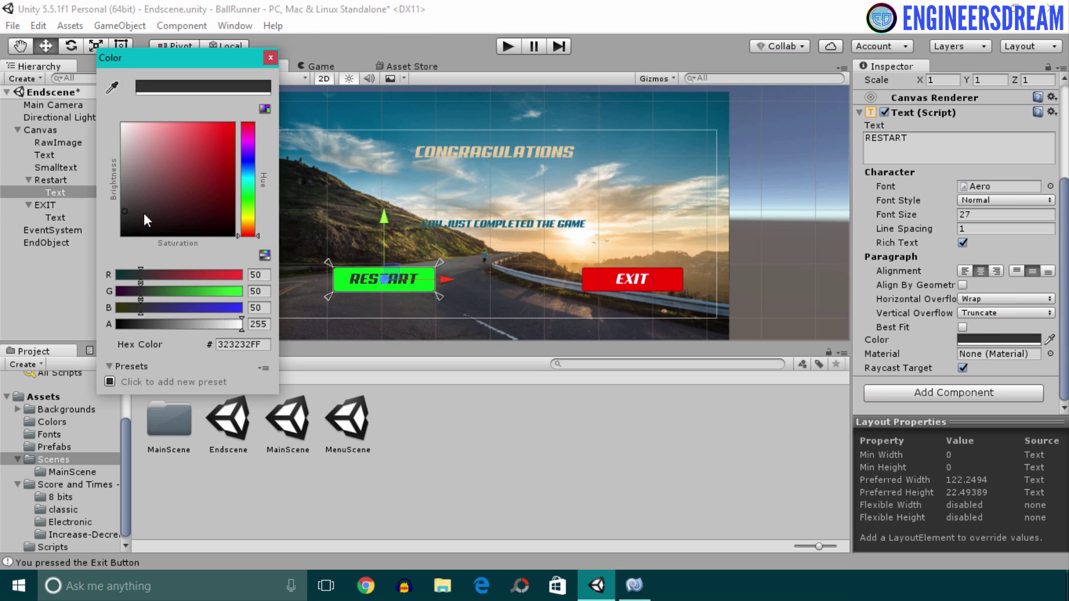
left_click_drag(163, 175, 122, 123)
left_click(270, 58)
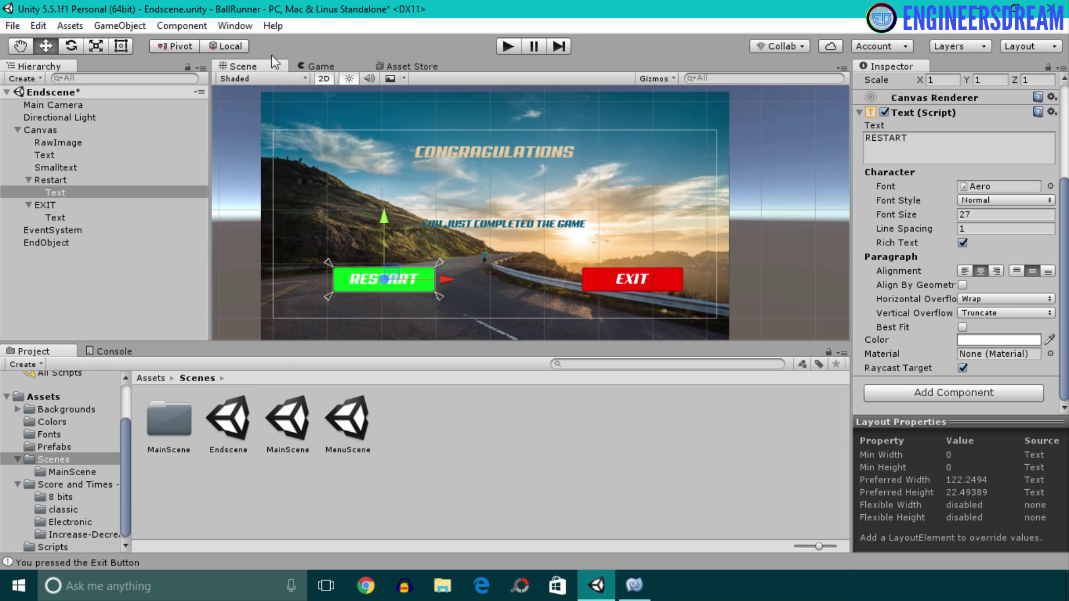
Step: Play-test the end scene, trying the RESTART and EXIT buttons to check their color states, and stop the test
left_click(516, 42)
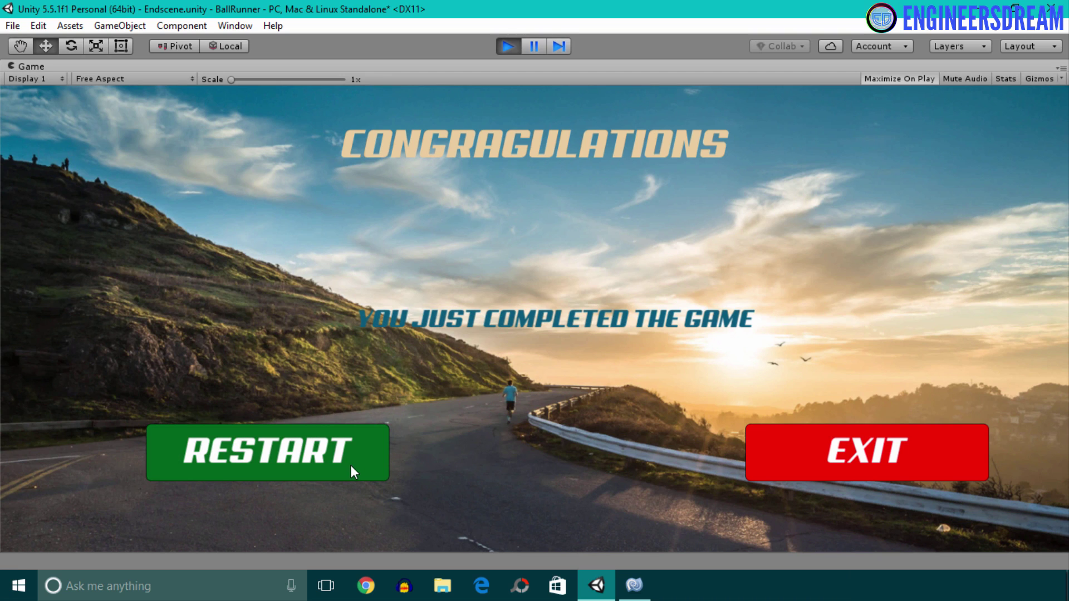
left_click(239, 469)
left_click(932, 459)
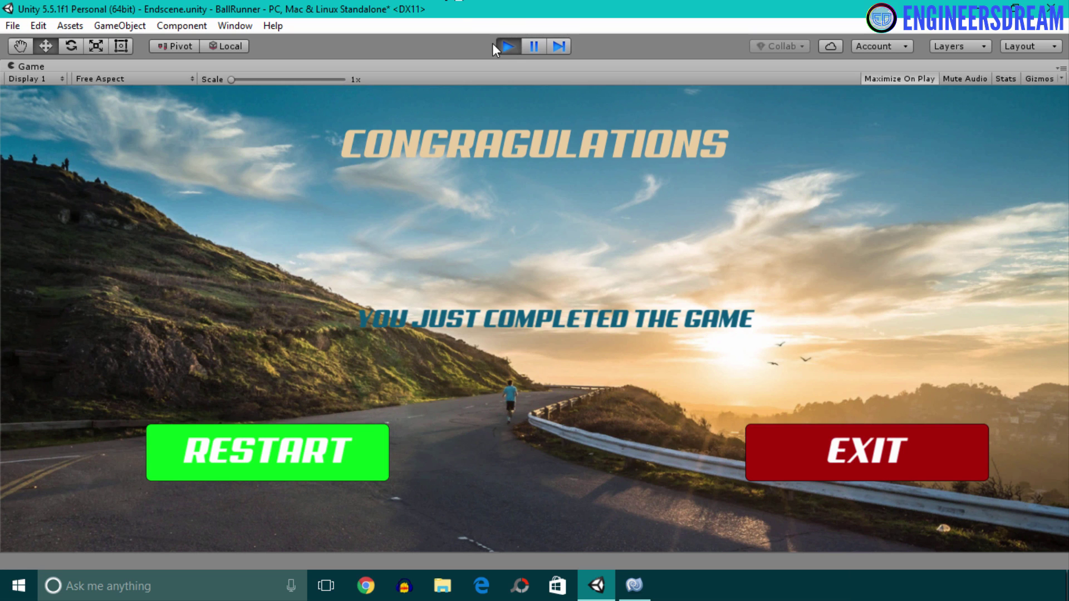
left_click(508, 49)
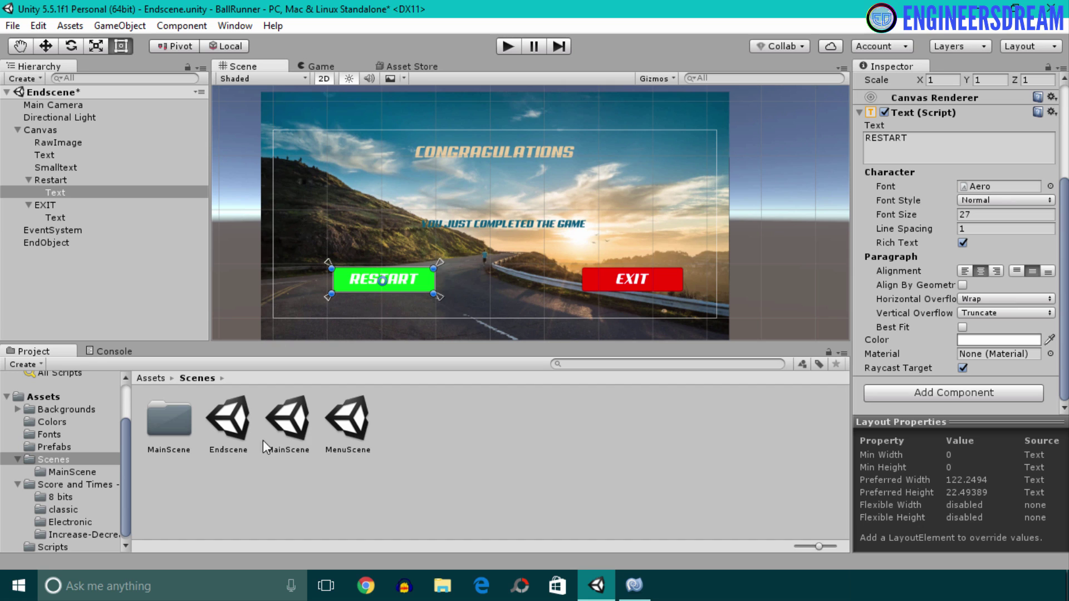
Step: Open MenuScene, saving the changes to Endscene, and view the existing scripts in the Scripts folder
double_click(349, 423)
left_click(513, 323)
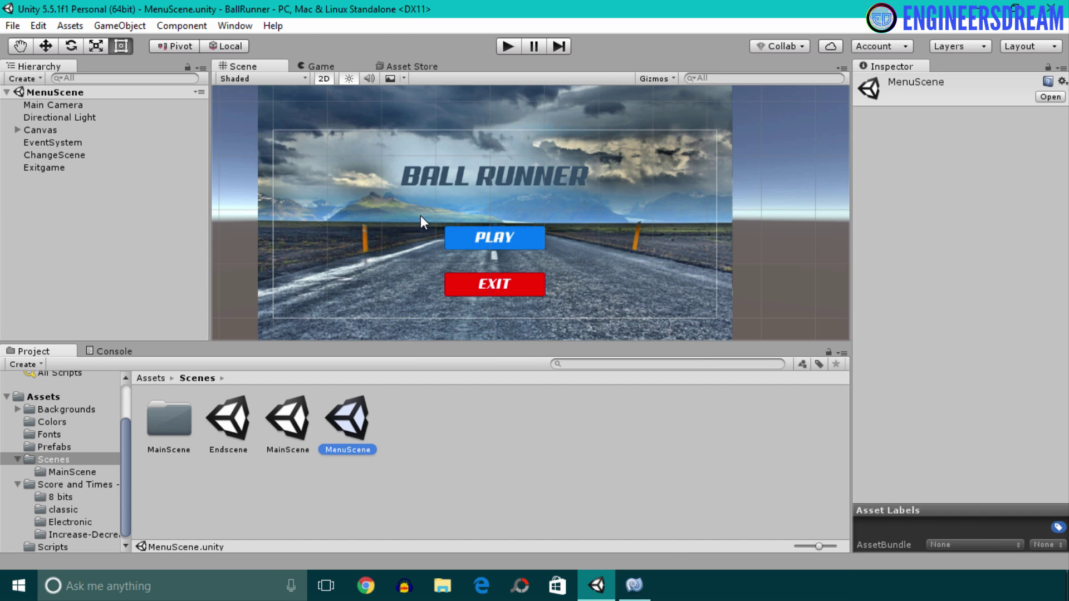
left_click(153, 378)
double_click(513, 426)
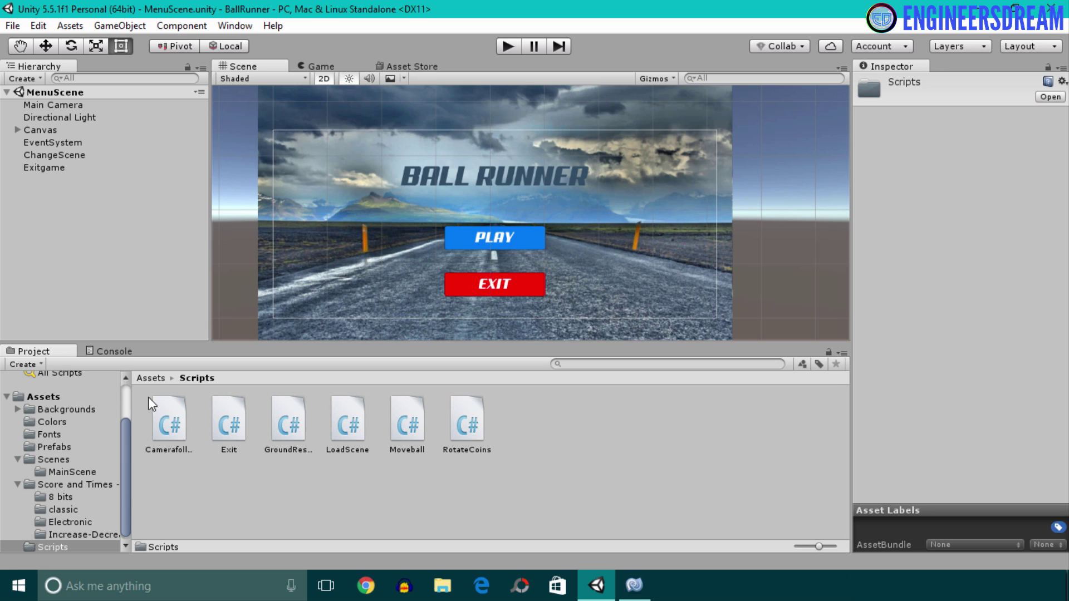
Step: Reopen Endscene from the project's Scenes folder
left_click(148, 379)
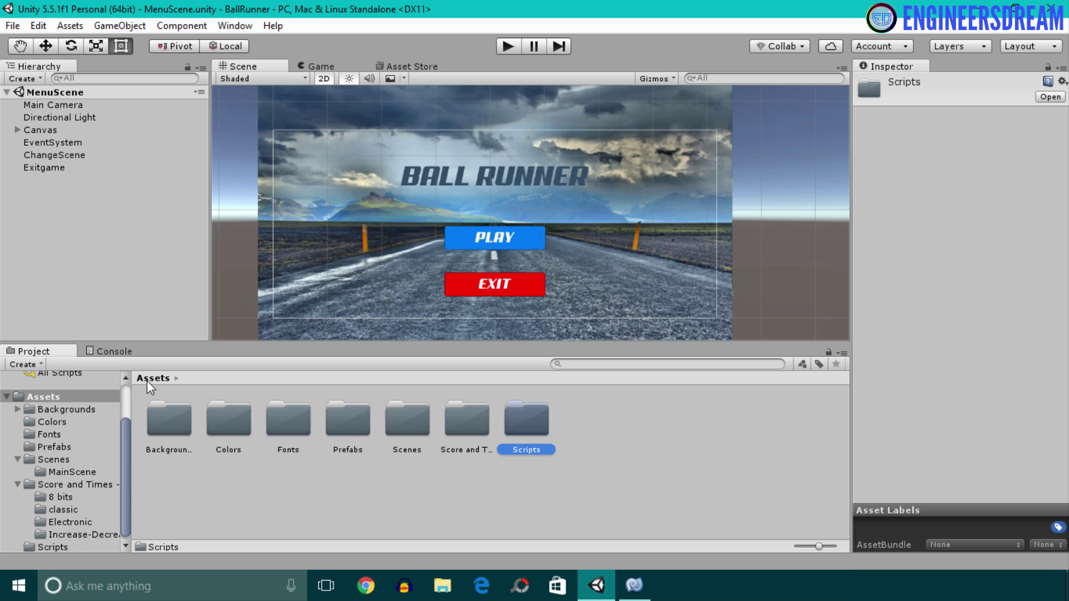
double_click(405, 429)
double_click(239, 419)
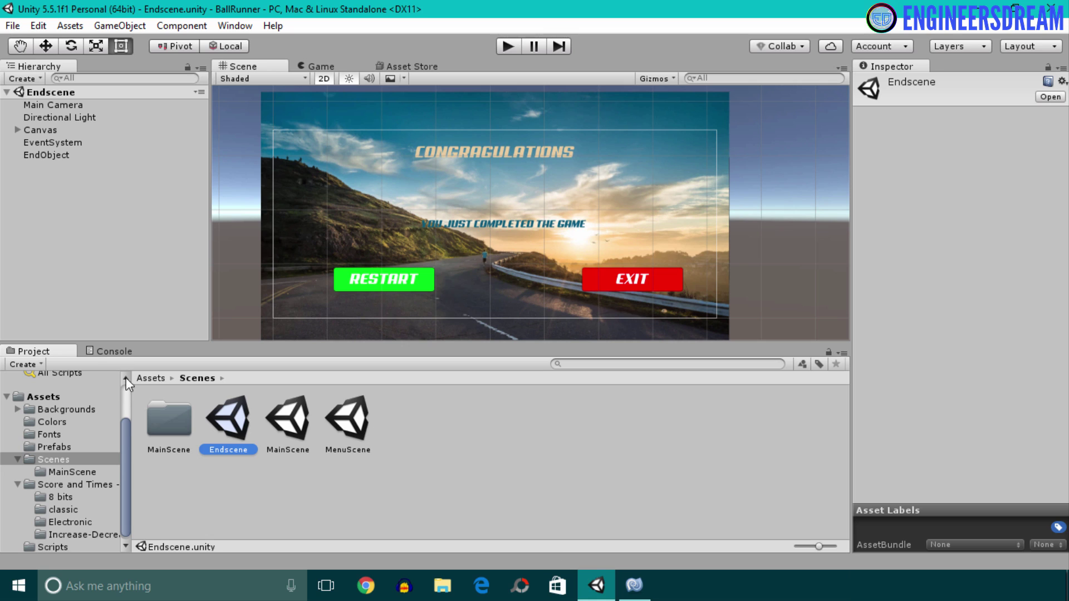
Step: Create a C# script named Endscript in the Scripts folder
left_click(151, 378)
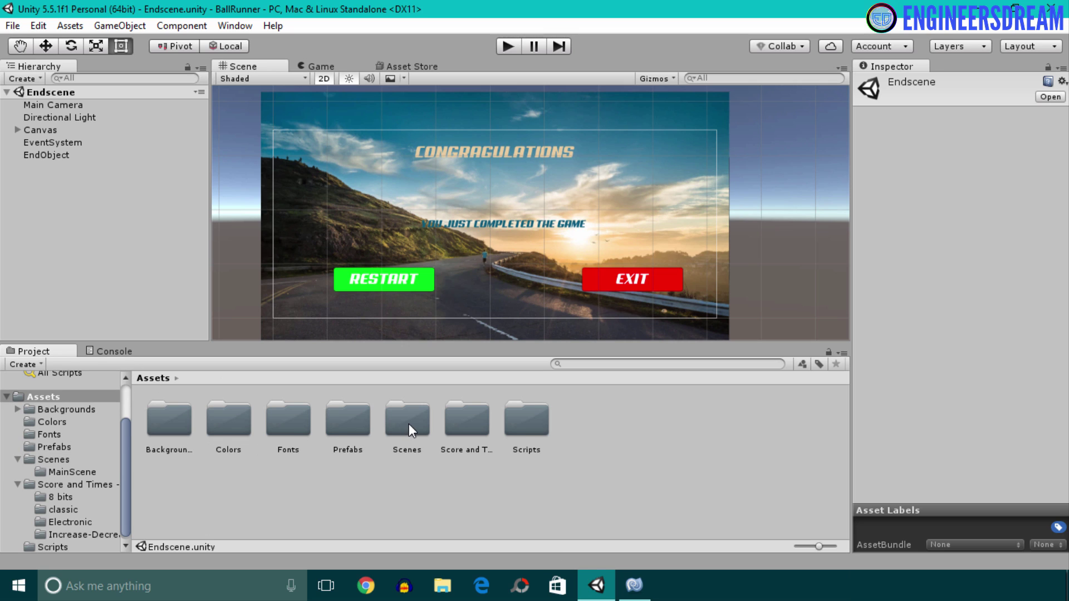
double_click(521, 424)
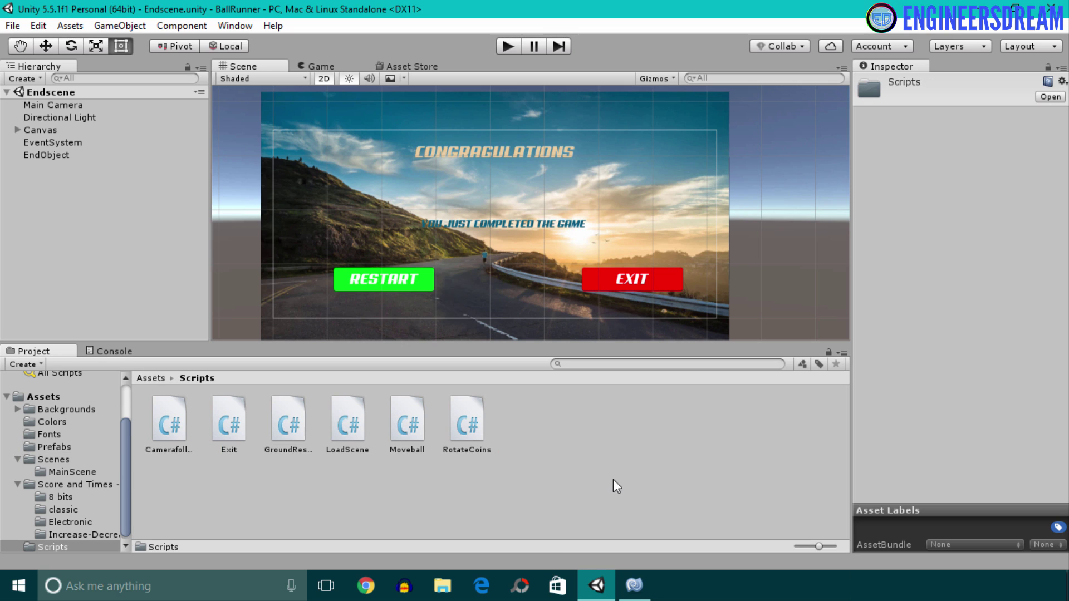
right_click(623, 445)
mouse_move(721, 161)
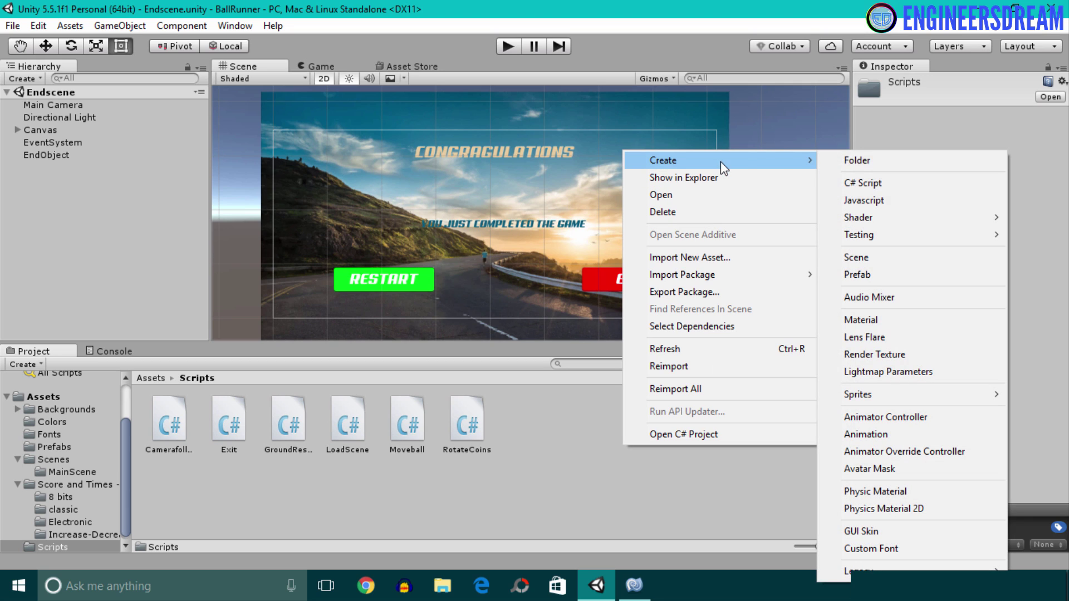
left_click(859, 185)
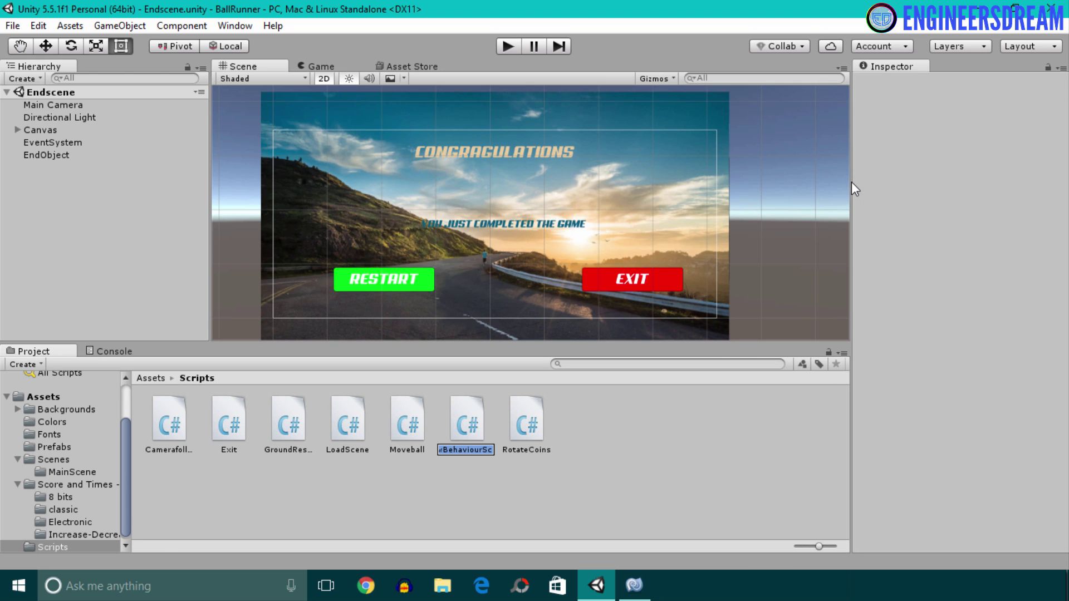
type("Endscript")
key("Return")
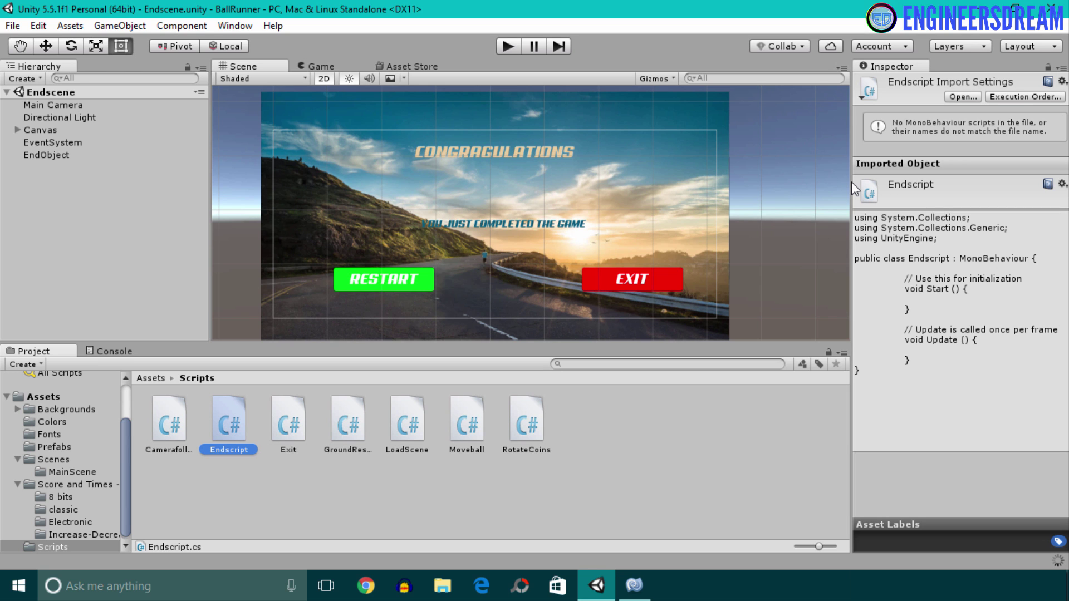
Step: Open Endscript in MonoDevelop and delete the default Start and Update methods with their comments from the class
key("Return")
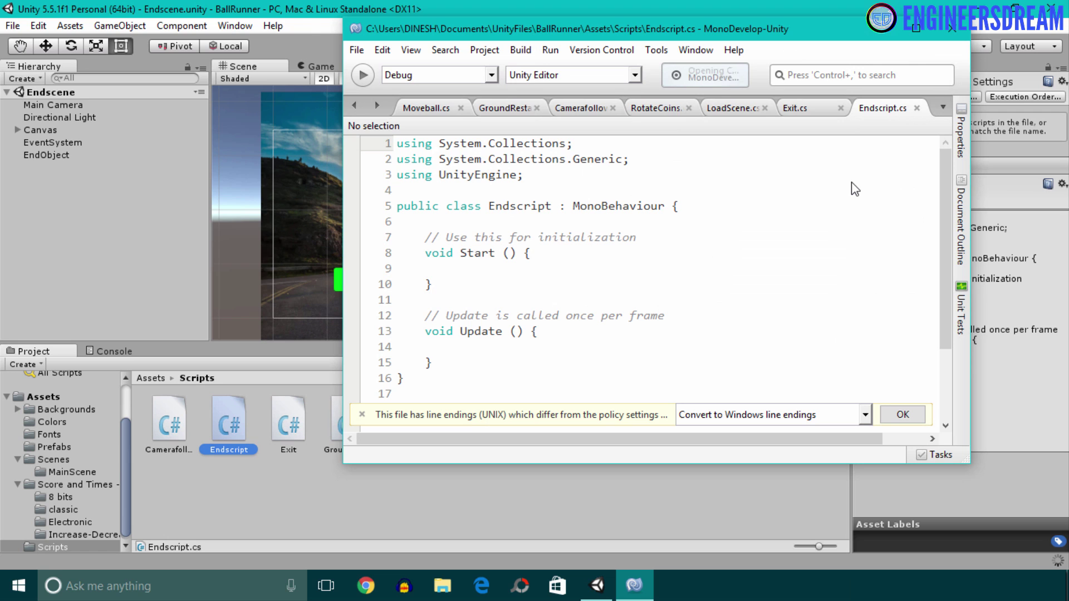
left_click(917, 28)
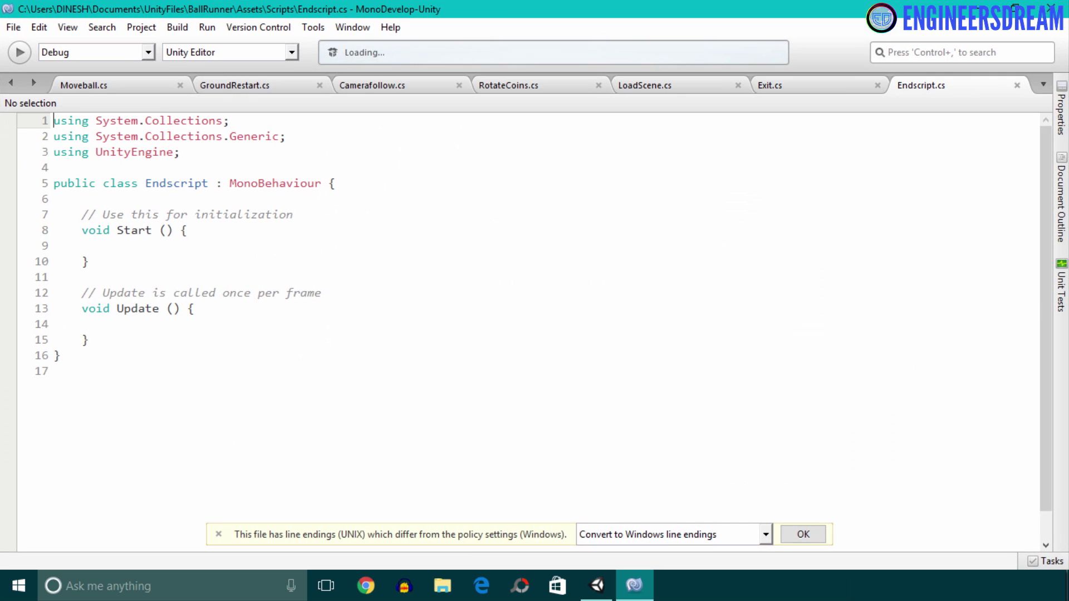
left_click_drag(119, 339, 60, 207)
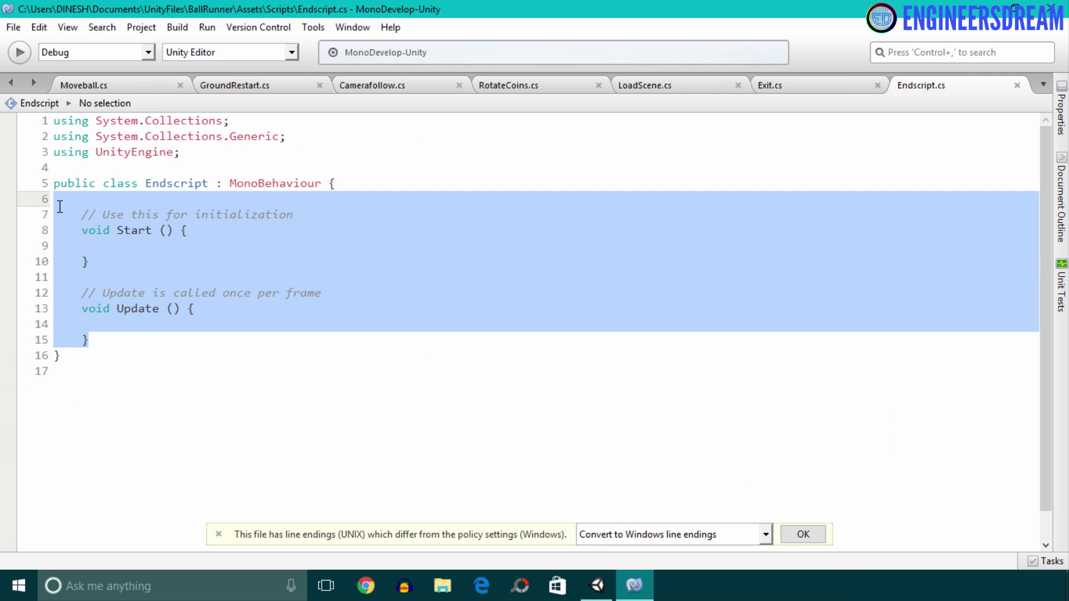
key("BackSpace")
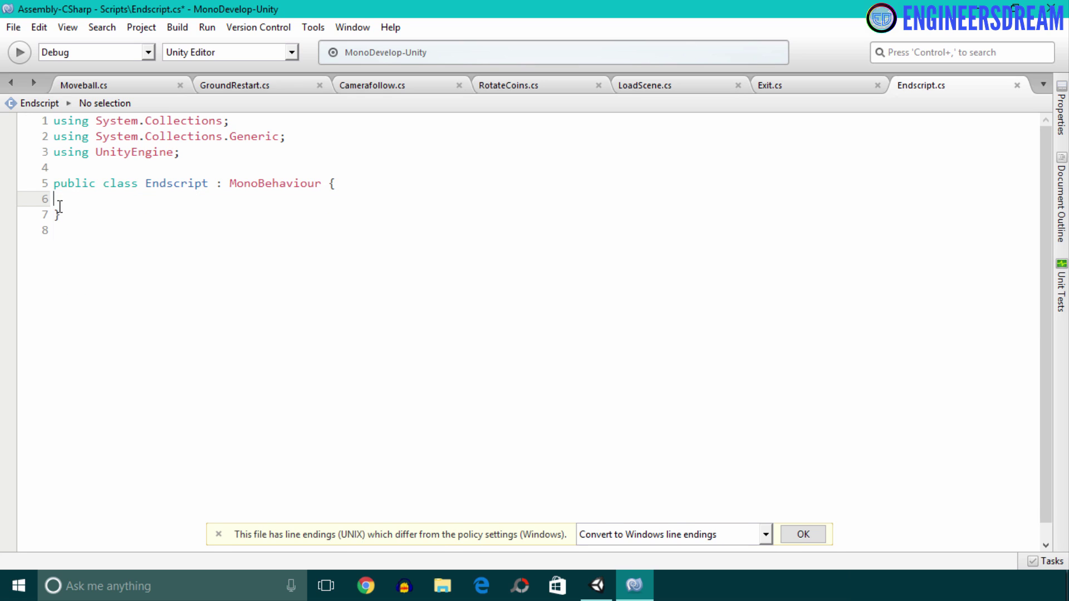
key("Return")
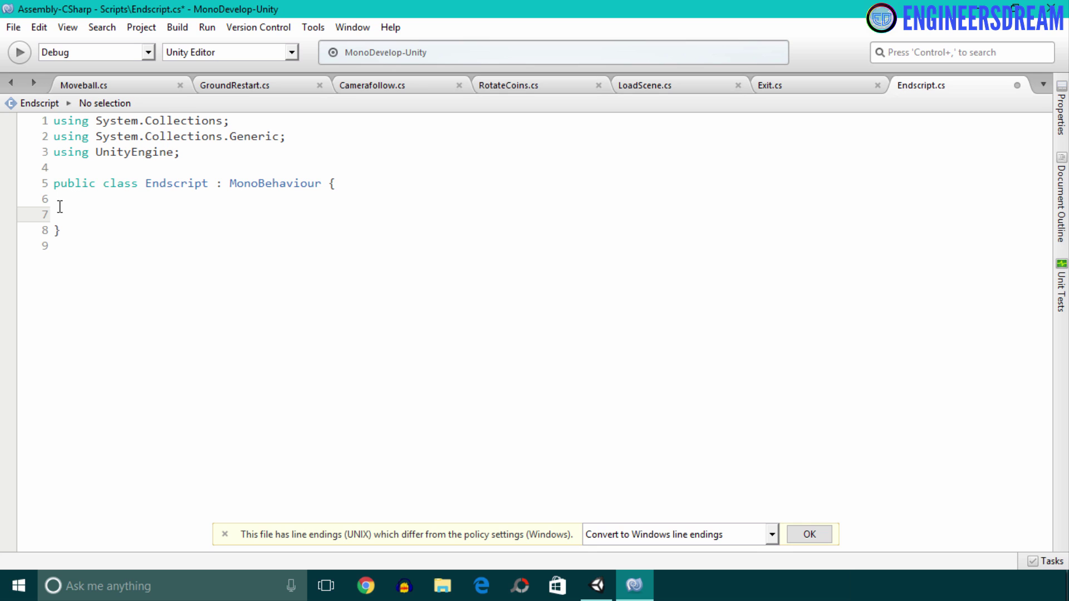
Step: Add an empty method declared as public void restart() inside the Endscript class
type("pub")
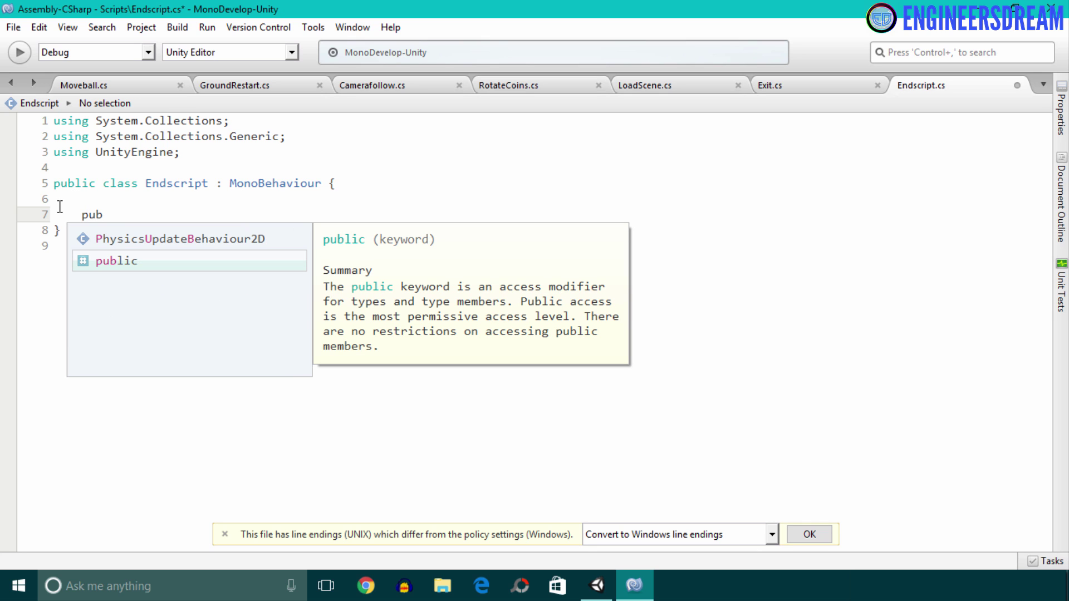
type("lic ")
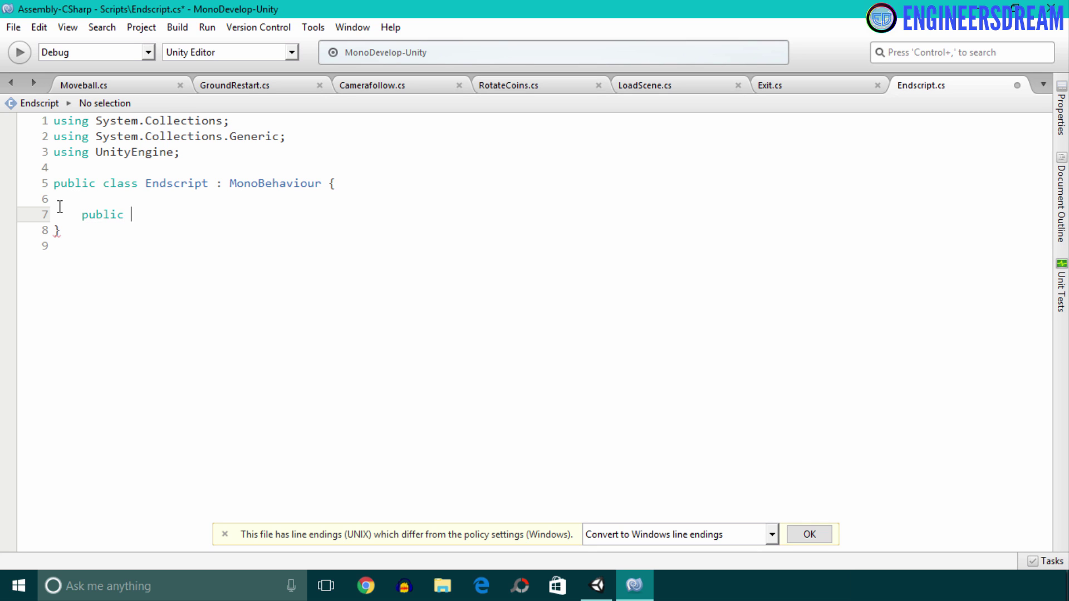
type("void restart()")
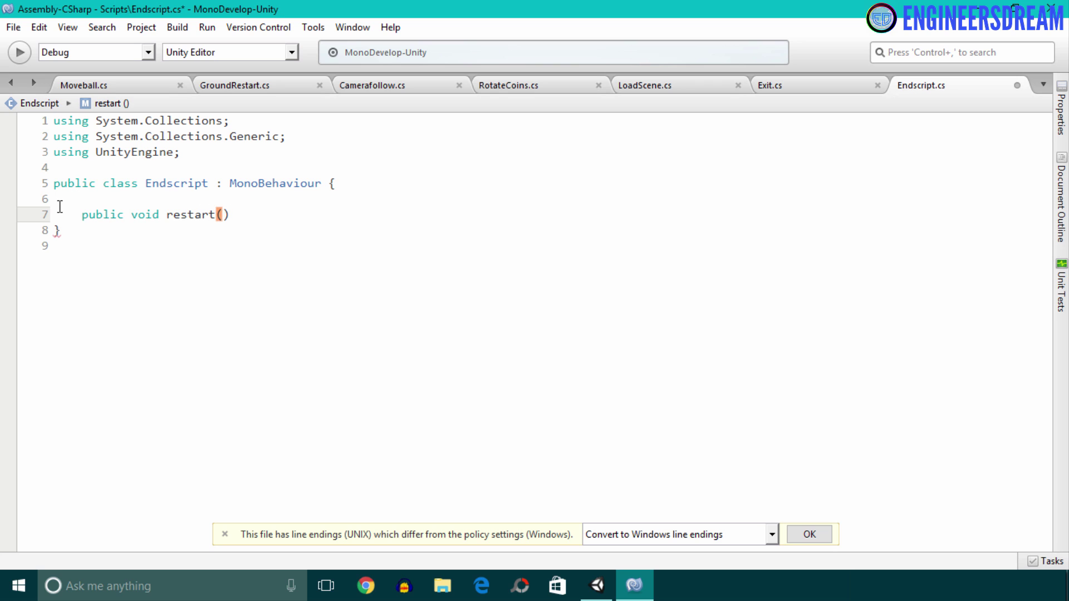
key("Return")
type("{}")
key("Return")
key("Down")
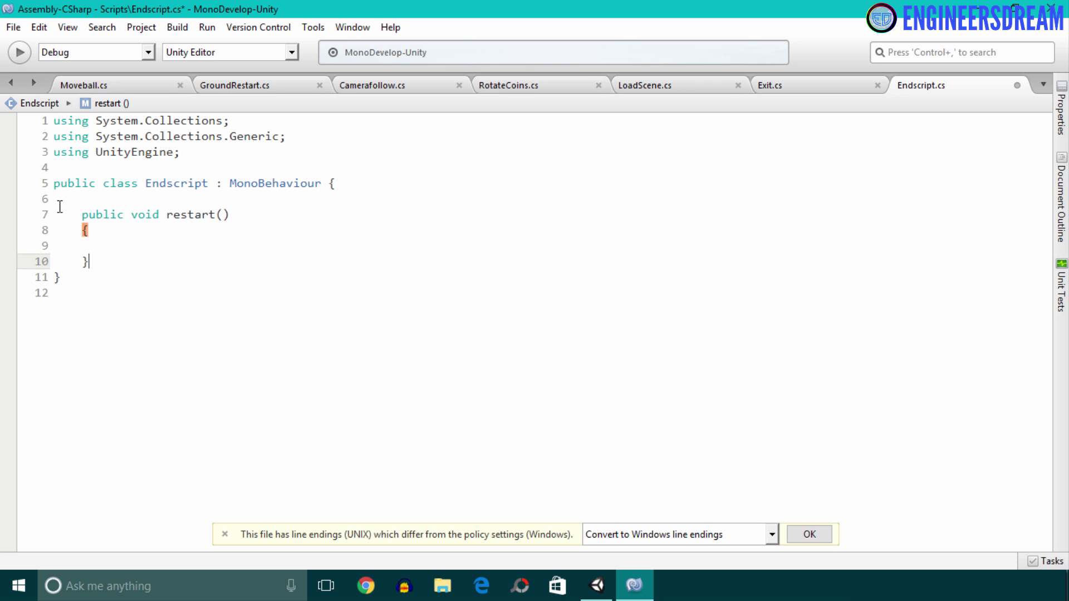
Step: Add an empty method declared as public void exitgame() below the restart method
key("Return")
key("Return")
type("public ")
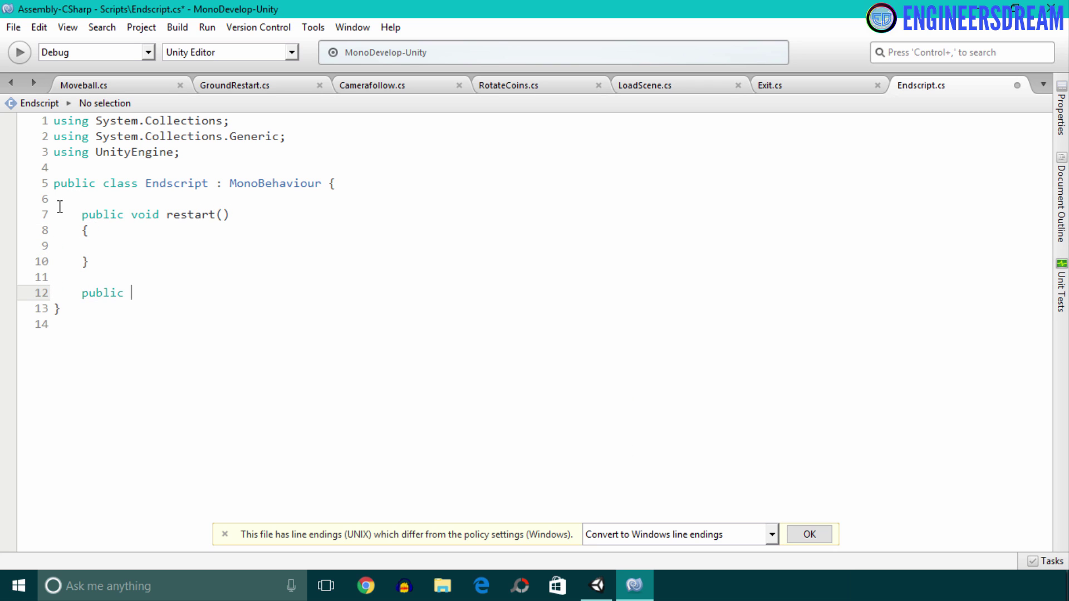
type("void exitgame()")
key("Return")
type("{")
key("Return")
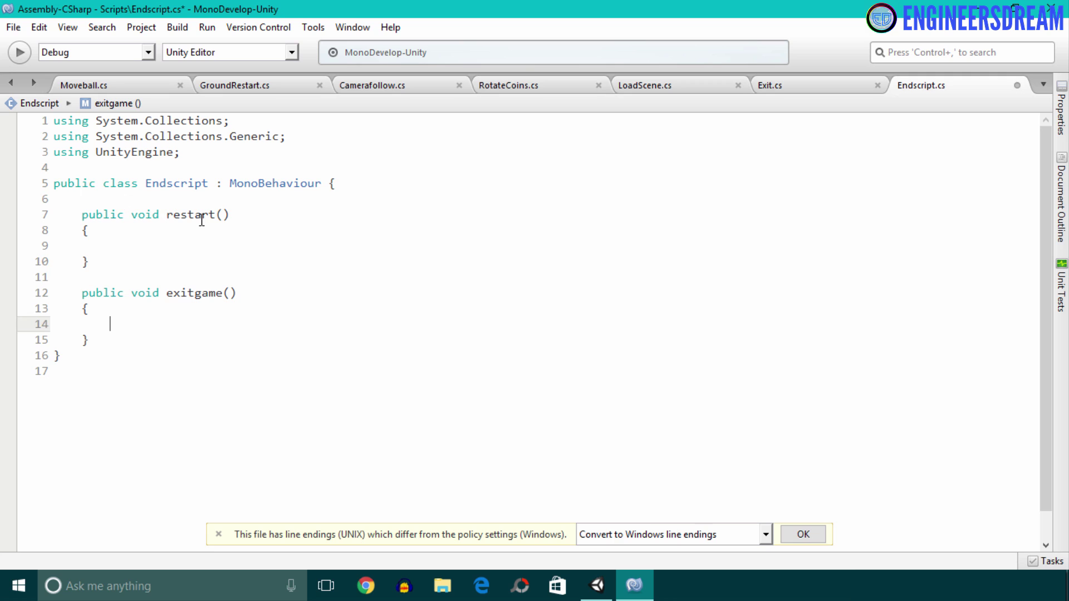
Step: Rename the restart method to restartgame
left_click(215, 215)
type("game")
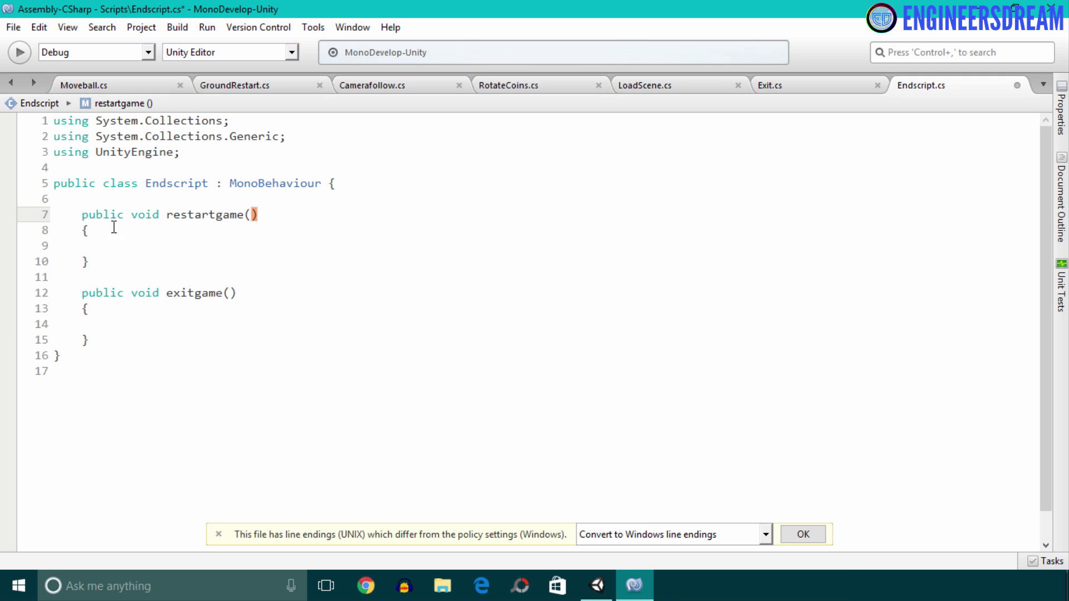
left_click(111, 243)
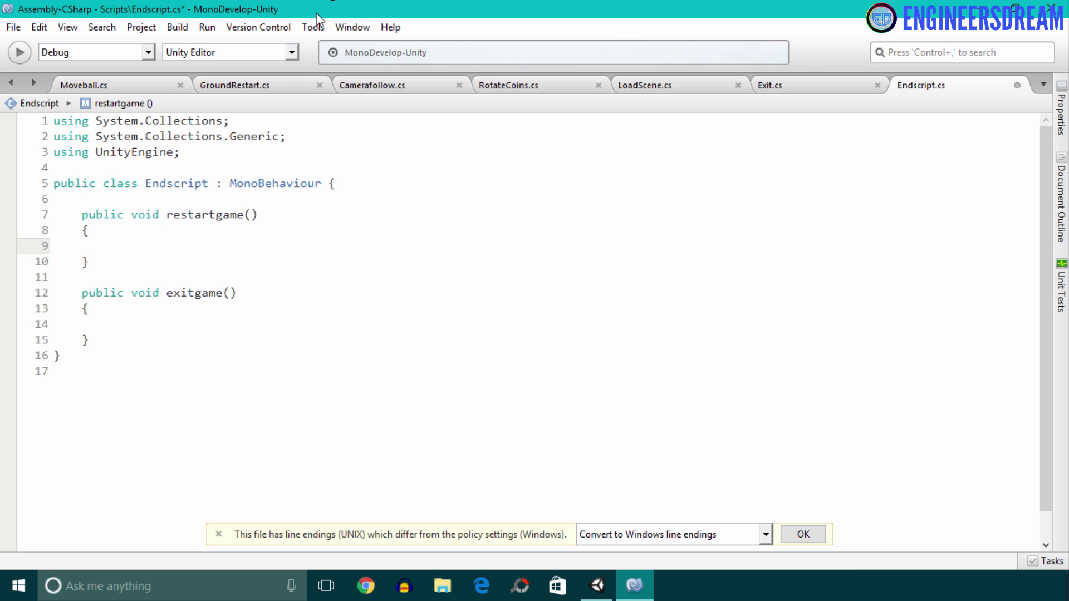
Step: Add the directive using UnityEngine.SceneManagement; below the UnityEngine directive in Endscript
left_click(196, 149)
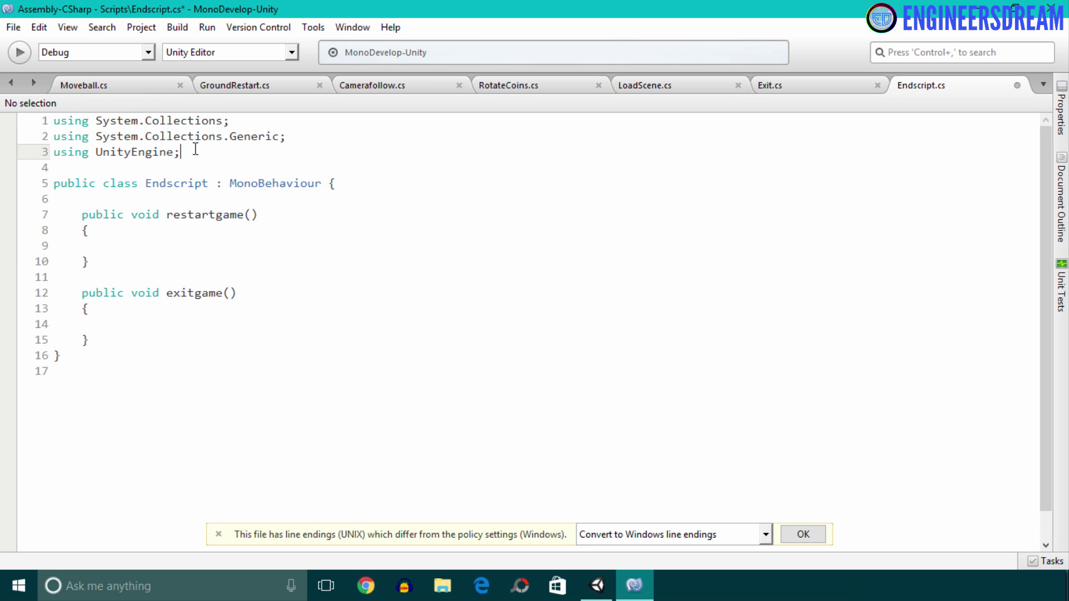
key("Return")
type("using ")
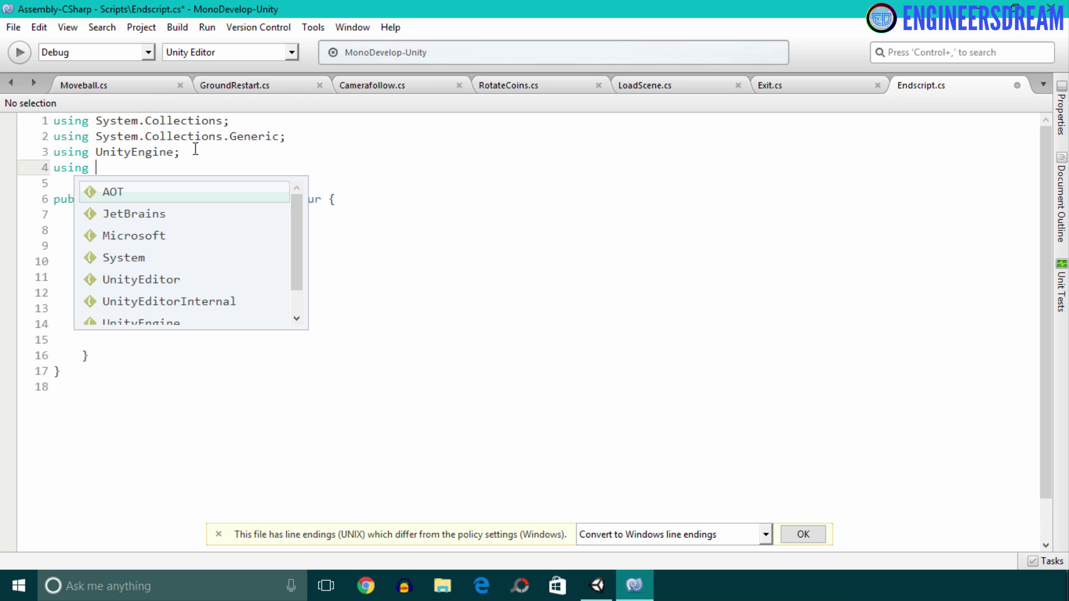
type("UnityEngi")
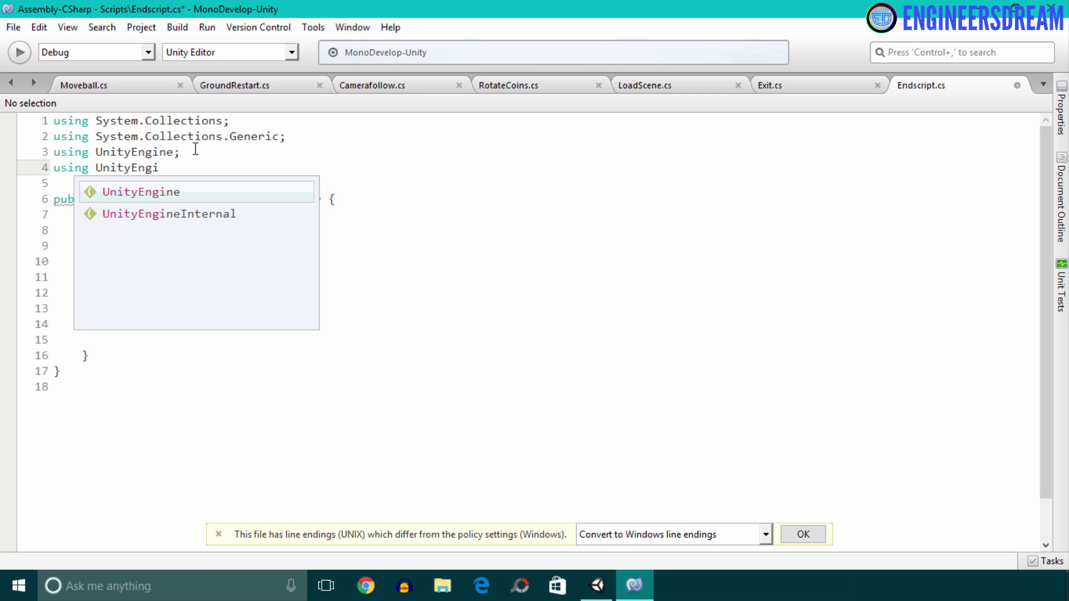
type("ne.SceneManagement")
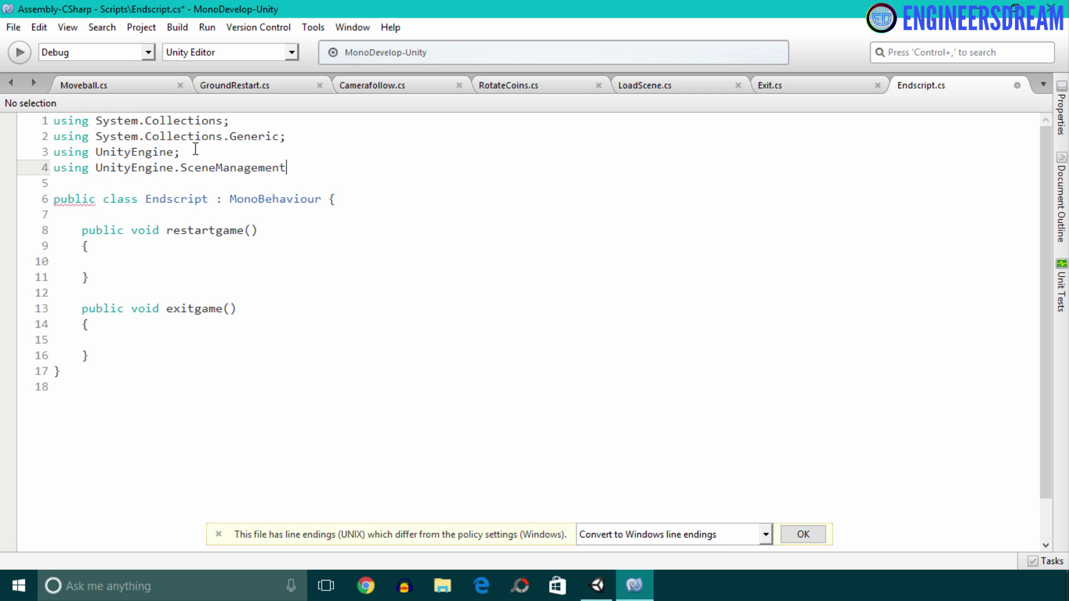
type(";")
Step: Make the restartgame method load the main scene with SceneManager.LoadScene ("MainScene");
left_click(174, 257)
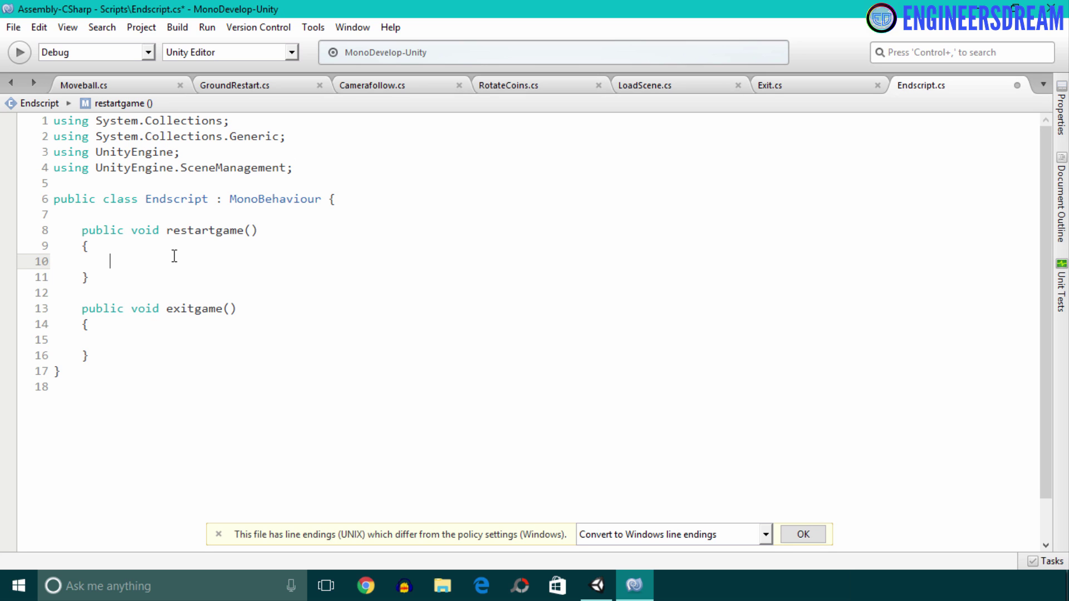
type("SceneManager.LoadScene()")
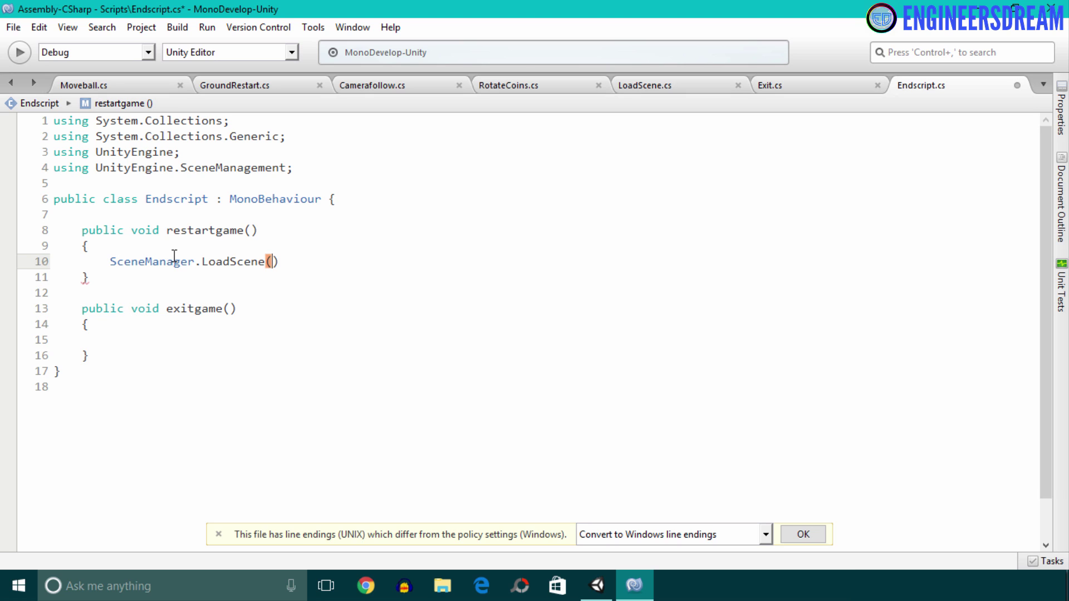
key("BackSpace")
key("BackSpace")
type(" (\"MainSc")
type("ene\");")
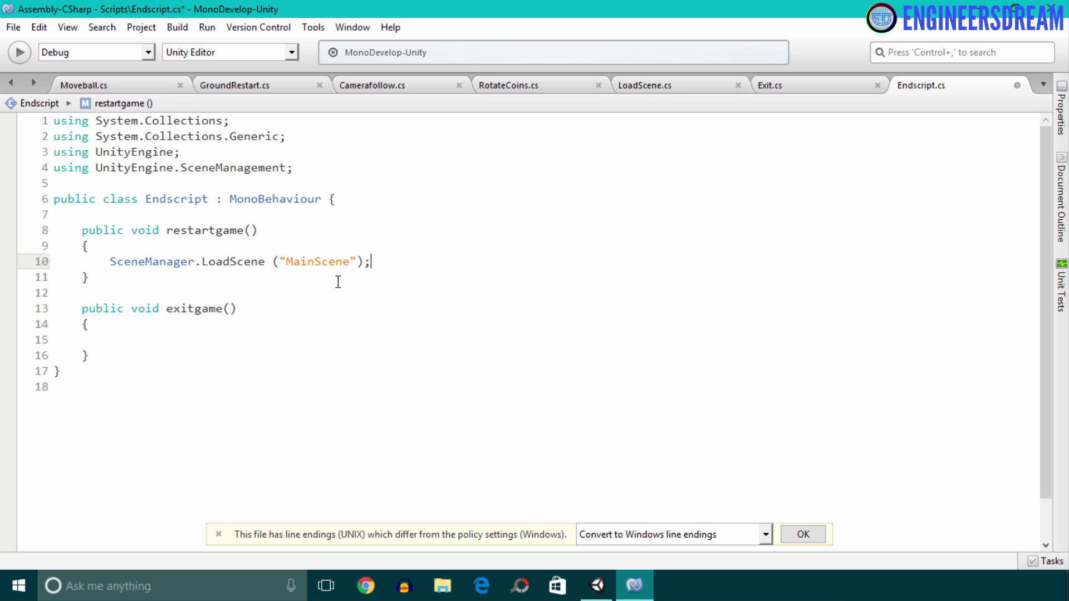
Step: Make the exitgame method quit the game with Application.Quit ();
left_click(139, 353)
left_click(139, 344)
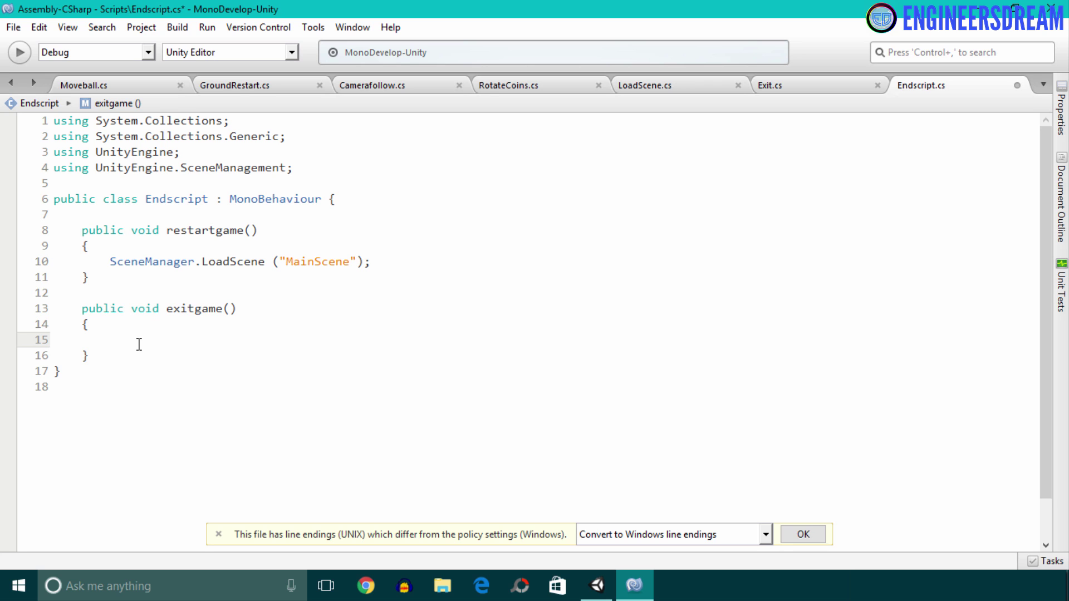
type("Appl")
key("Return")
type(".Qu")
key("Return")
type("()")
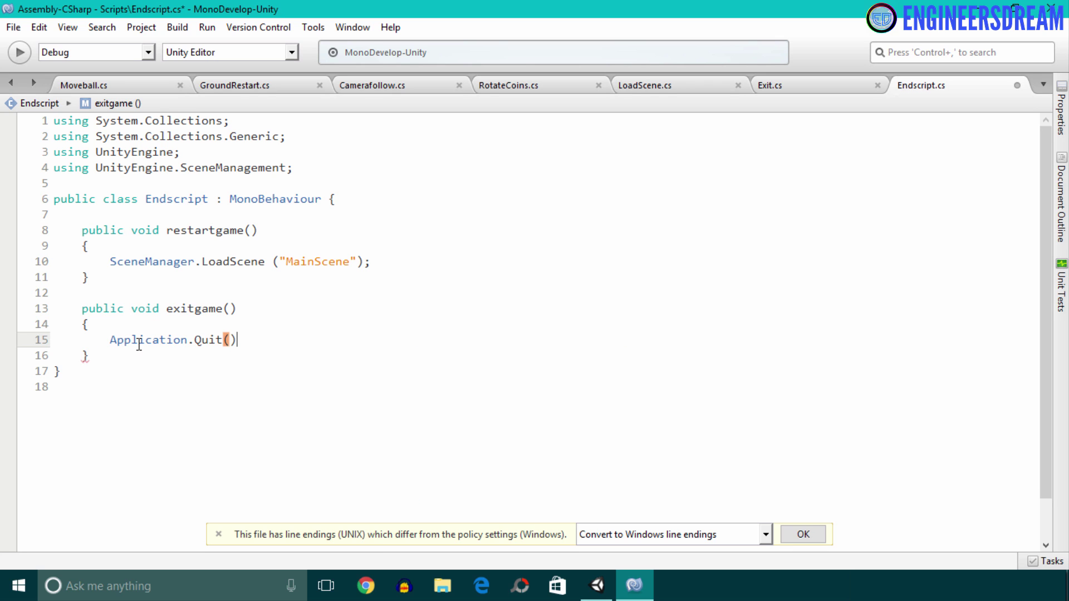
type(";")
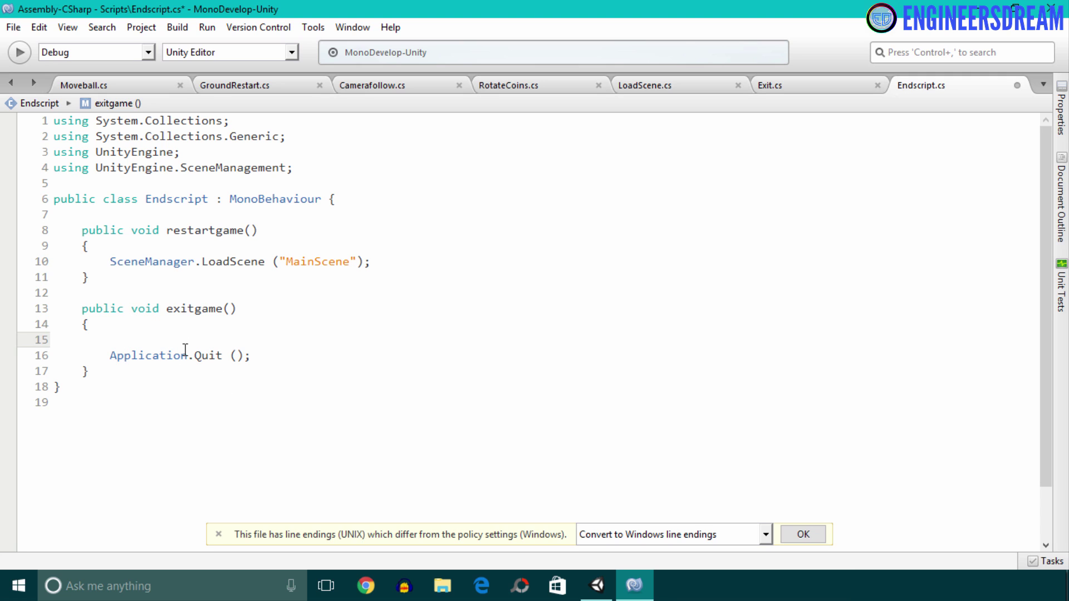
Step: Insert Debug.Log ("Exit Button pressed"); above the Application.Quit line in exitgame and save the script
mouse_move(185, 350)
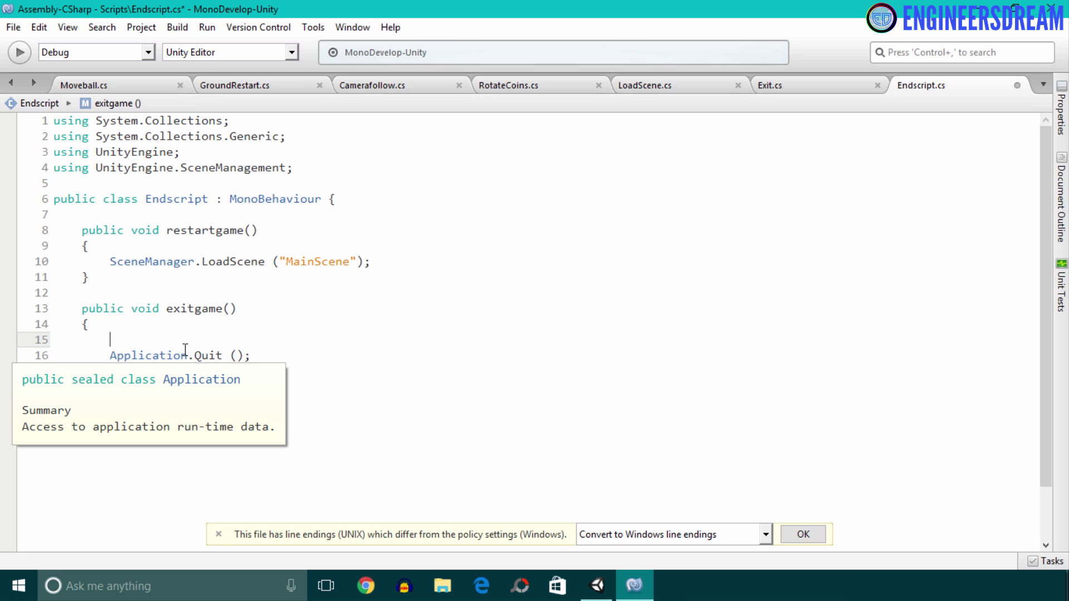
type("Deb")
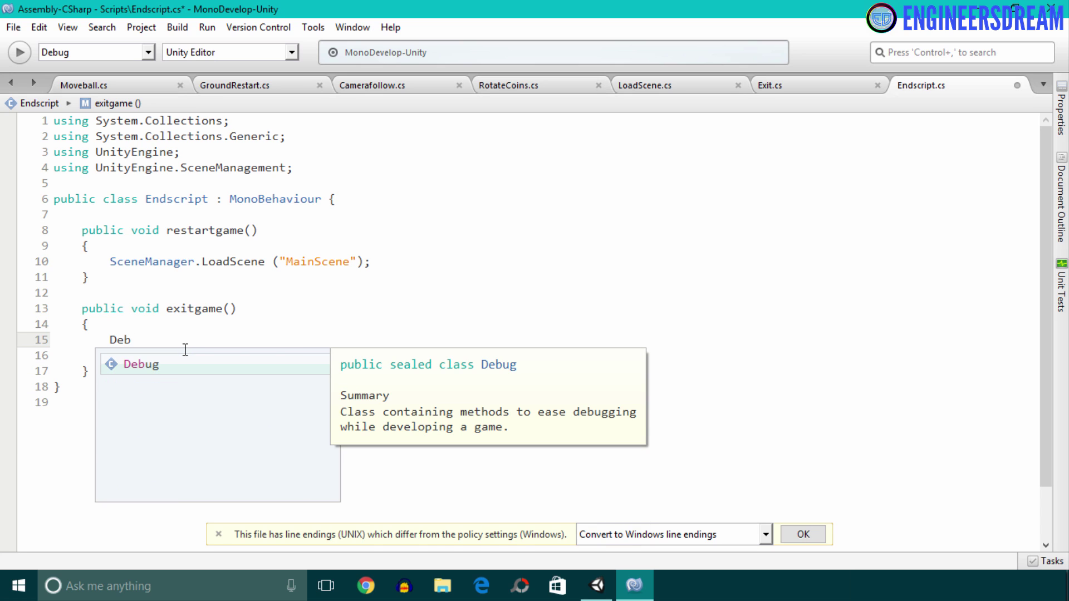
type("ug.Log")
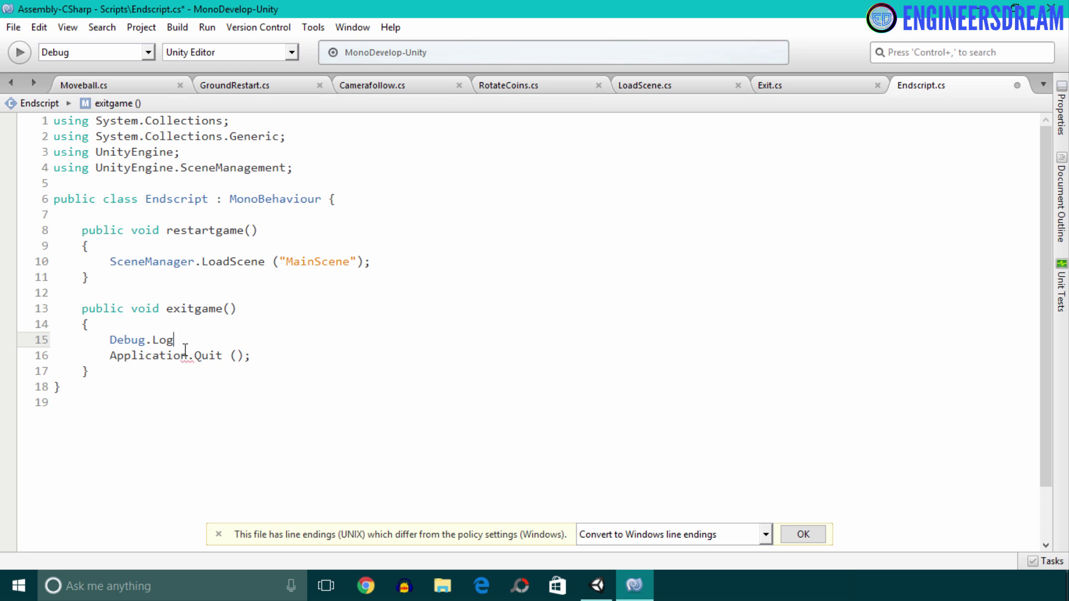
type(" ();")
key("Left")
key("Left")
type("\"Exit Button pressed")
key("ctrl+s")
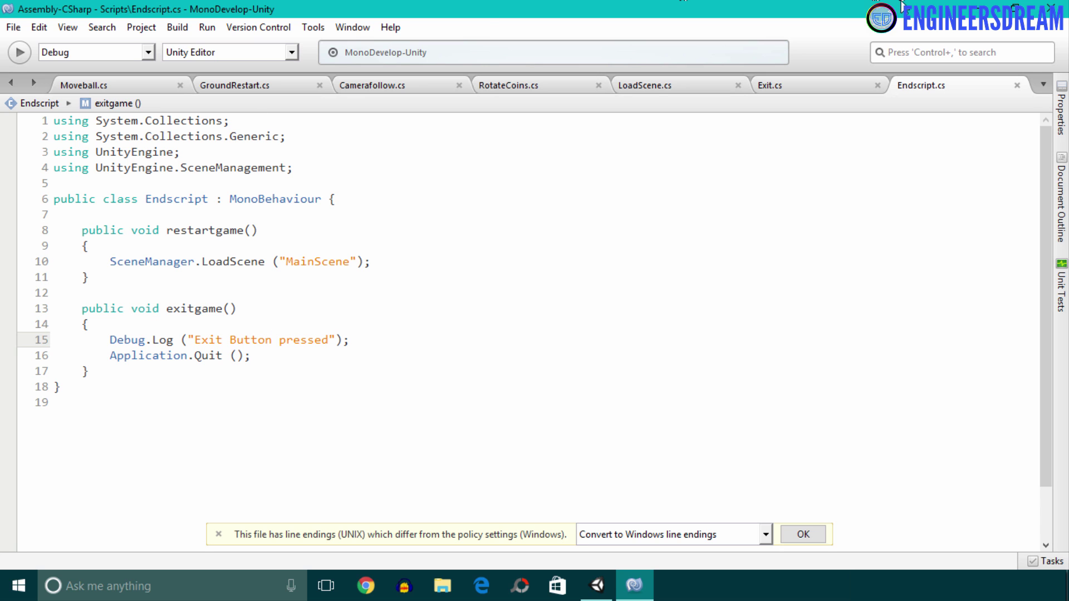
Step: Switch to Unity, create an empty game object named Endobject in Endscene, and attach the Endscript script to it
key("alt+Tab")
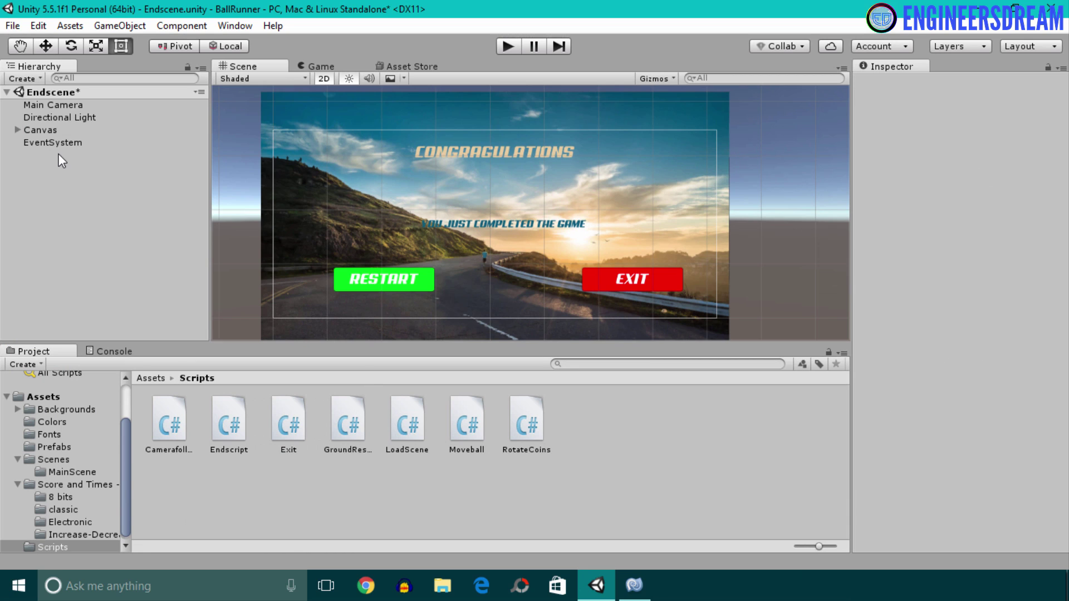
right_click(64, 167)
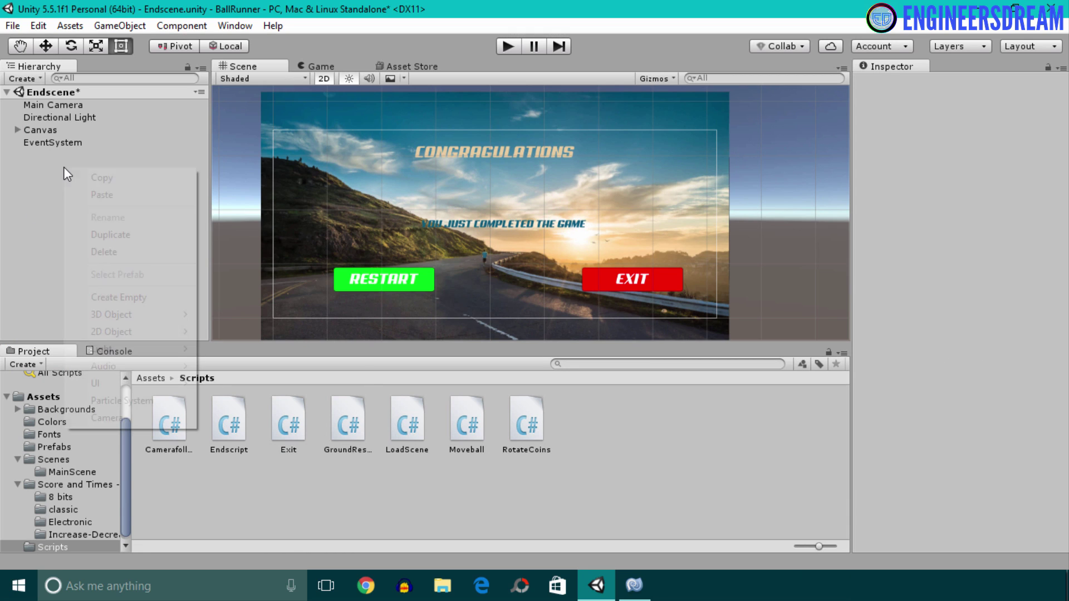
left_click(118, 297)
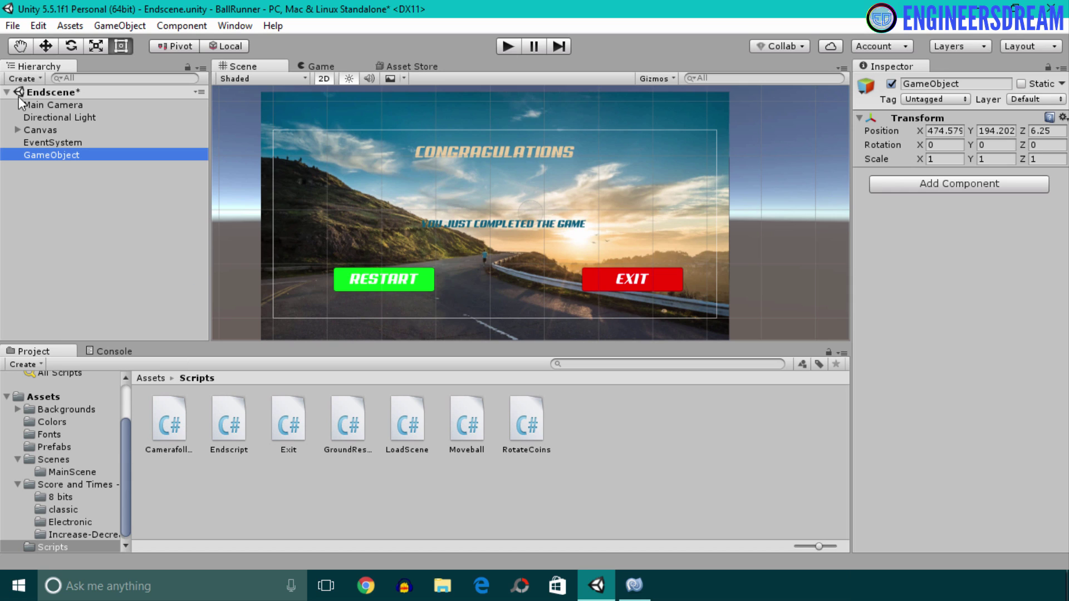
left_click(52, 159)
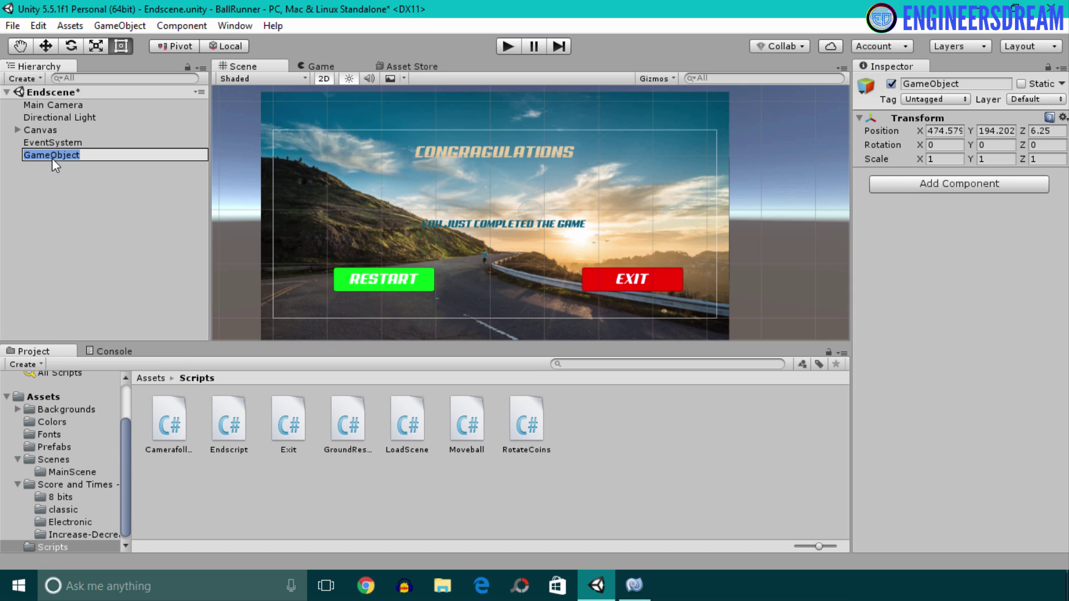
type("Endobject")
key("Return")
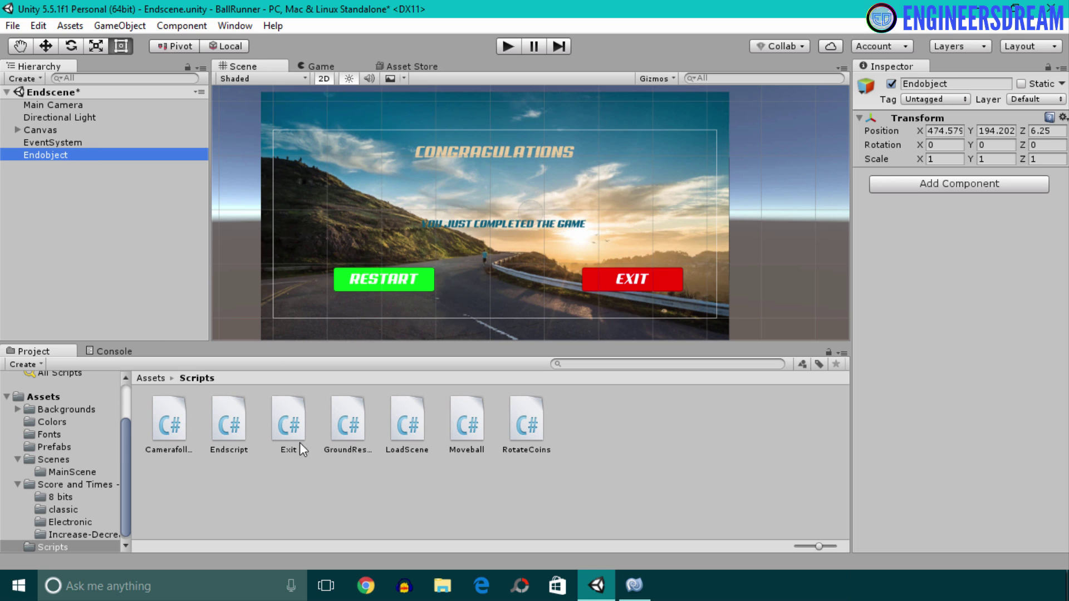
left_click_drag(231, 436, 56, 156)
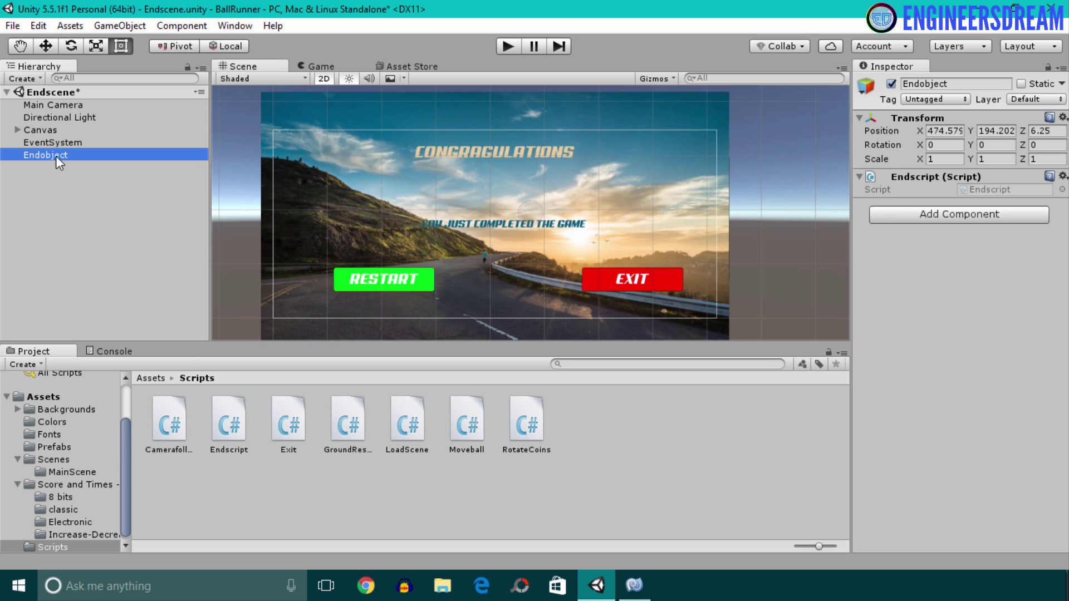
Step: Add an On Click event to the Restart button under Canvas and assign Endobject as its target
left_click(16, 129)
left_click(17, 130)
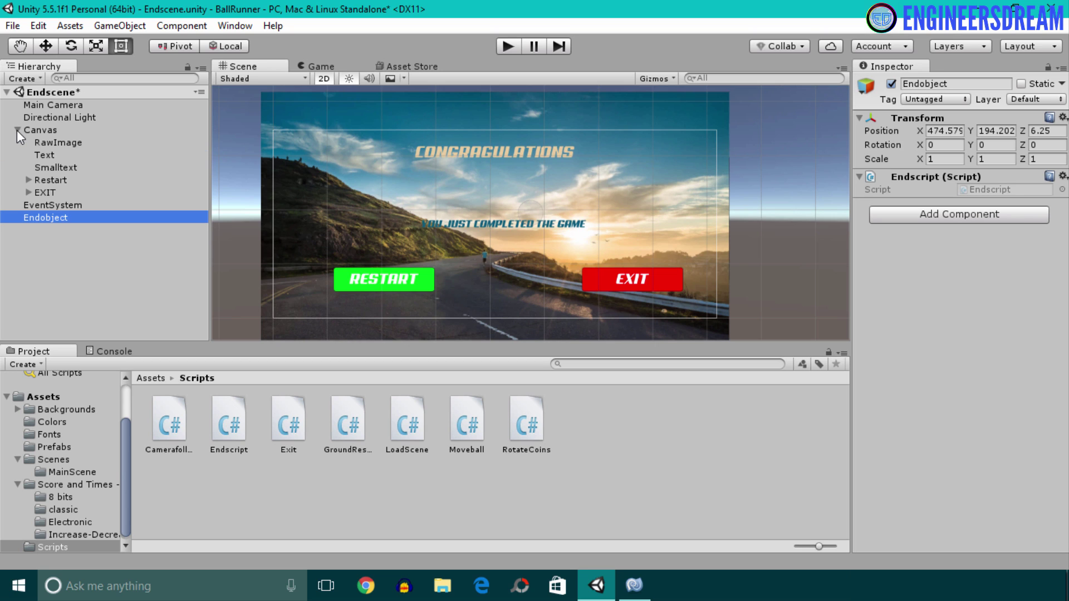
left_click(46, 177)
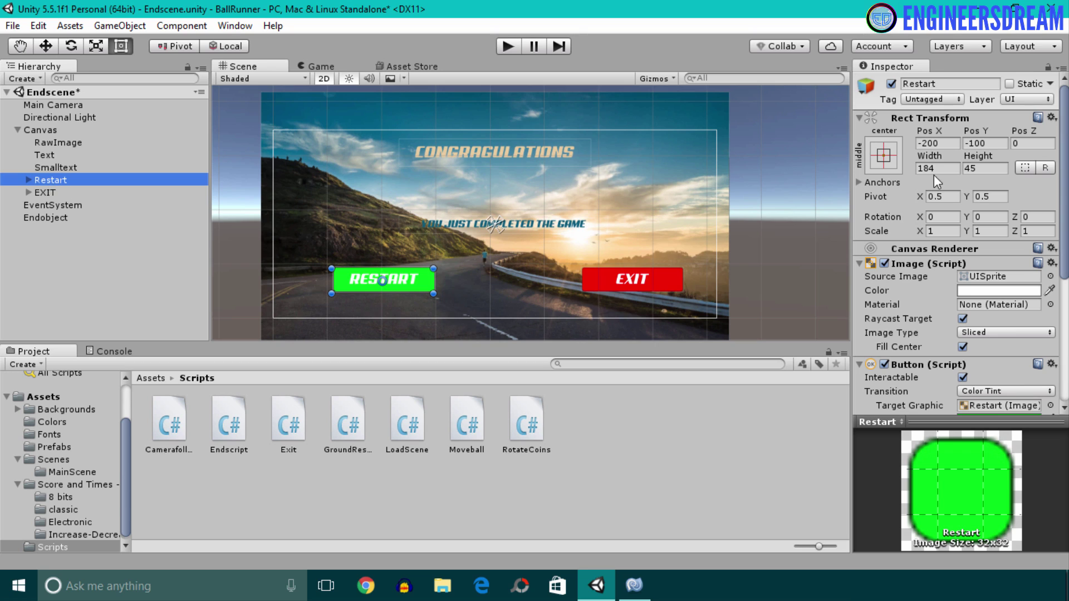
scroll(1036, 189, "down", 5)
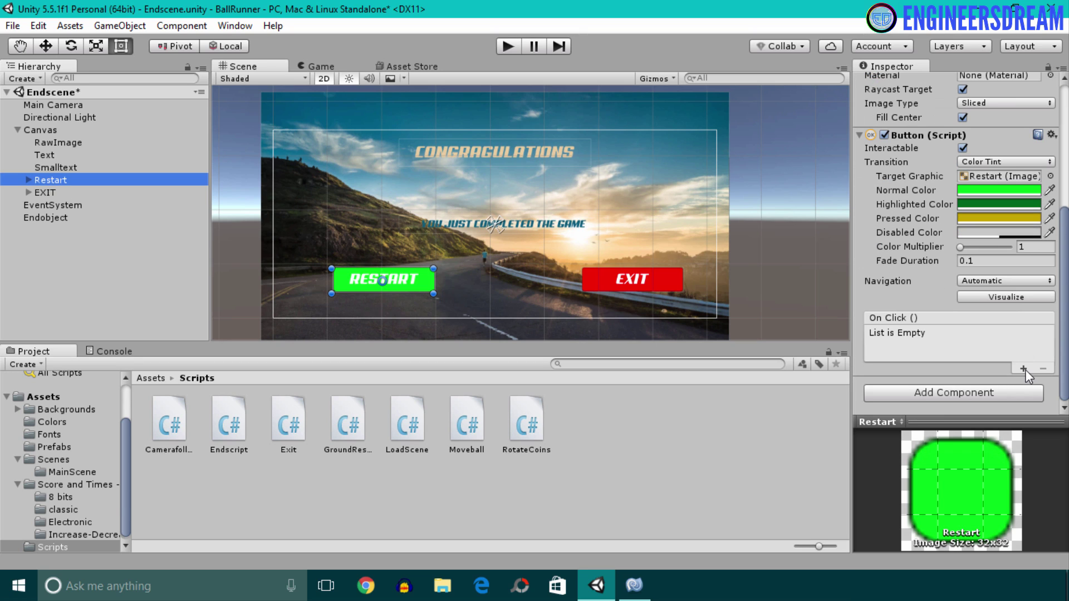
left_click(1023, 369)
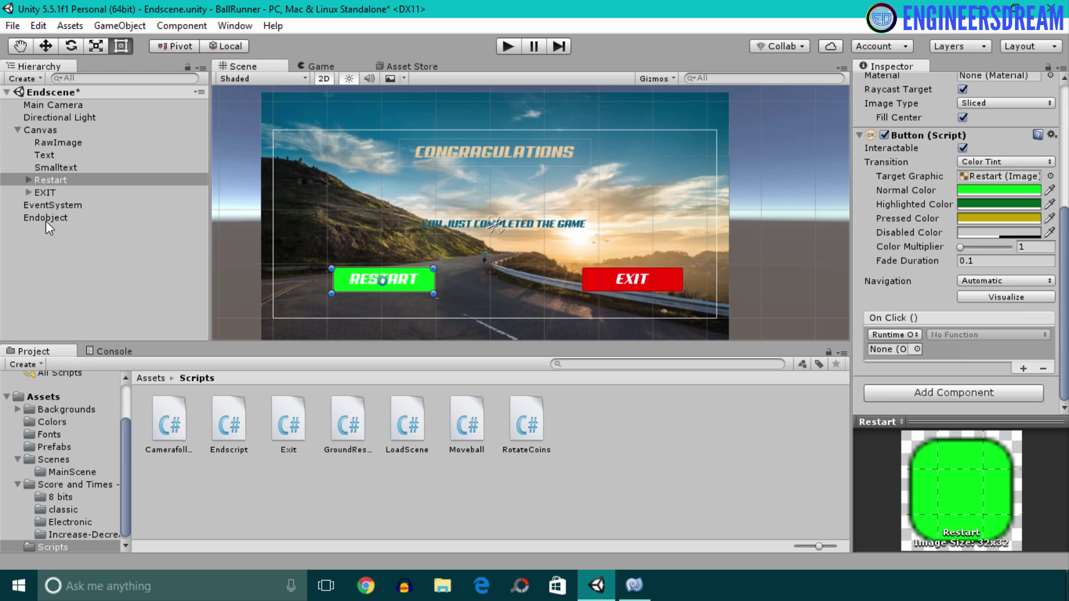
left_click_drag(38, 216, 888, 350)
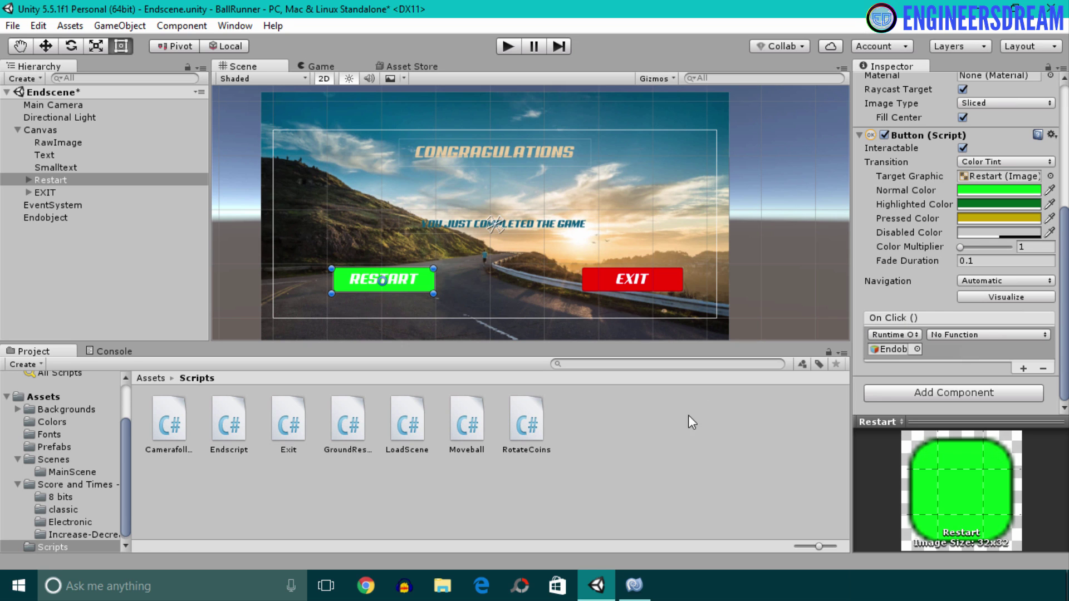
Step: Check the restart method's name in Endscript and set the Restart button's On Click function to Endscript.restartgame
left_click(634, 585)
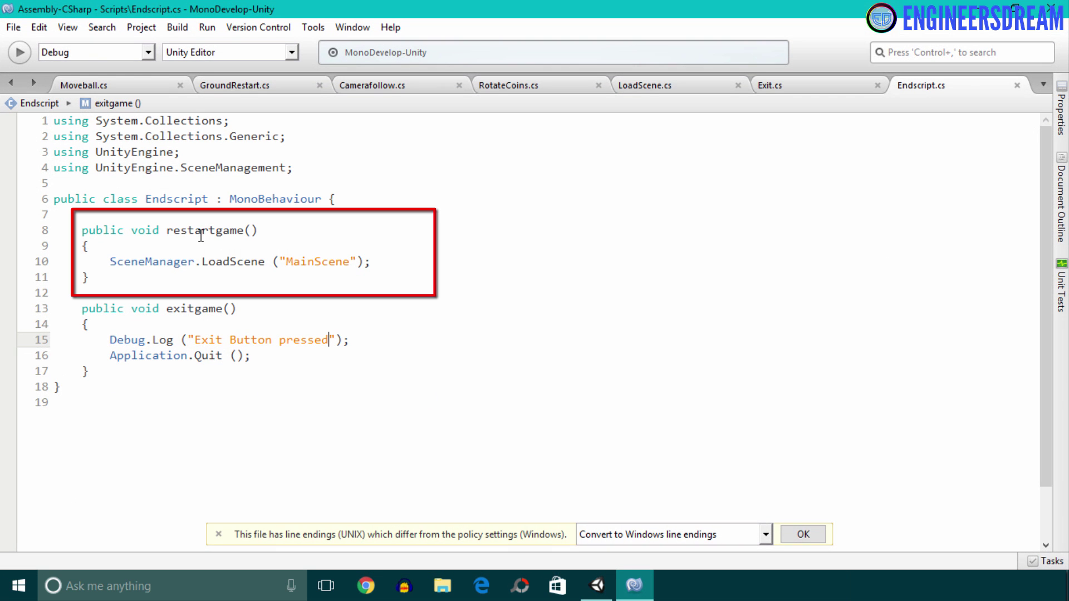
left_click(998, 9)
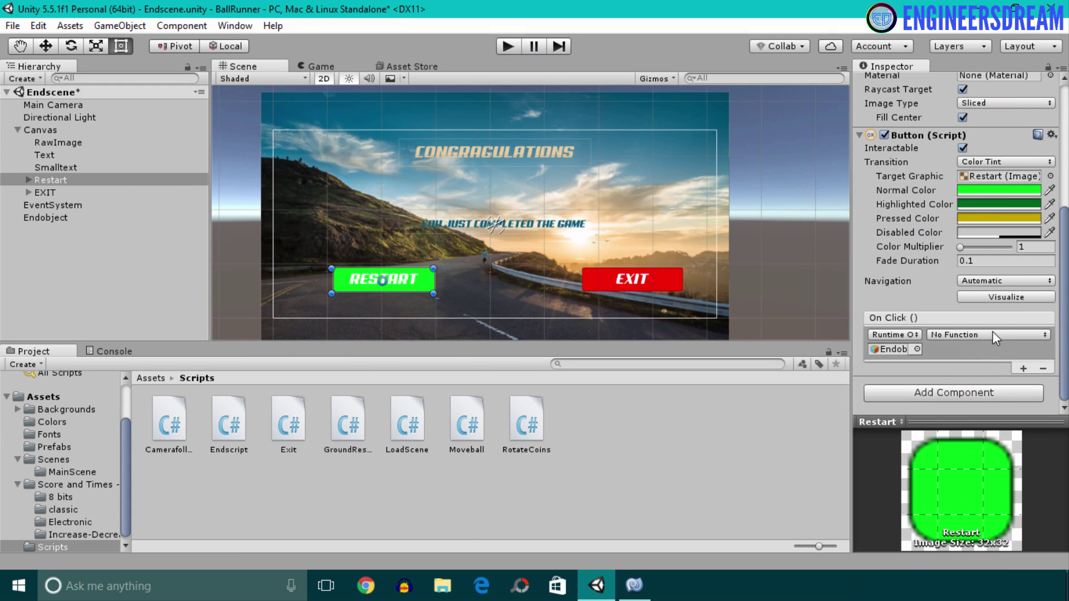
left_click(992, 334)
mouse_move(1005, 410)
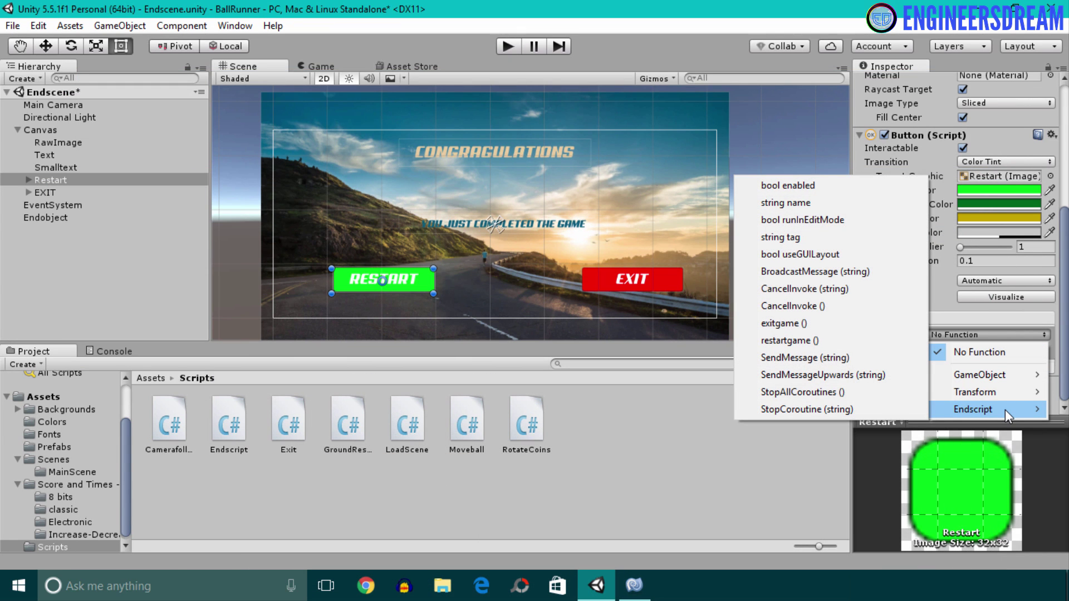
left_click(796, 341)
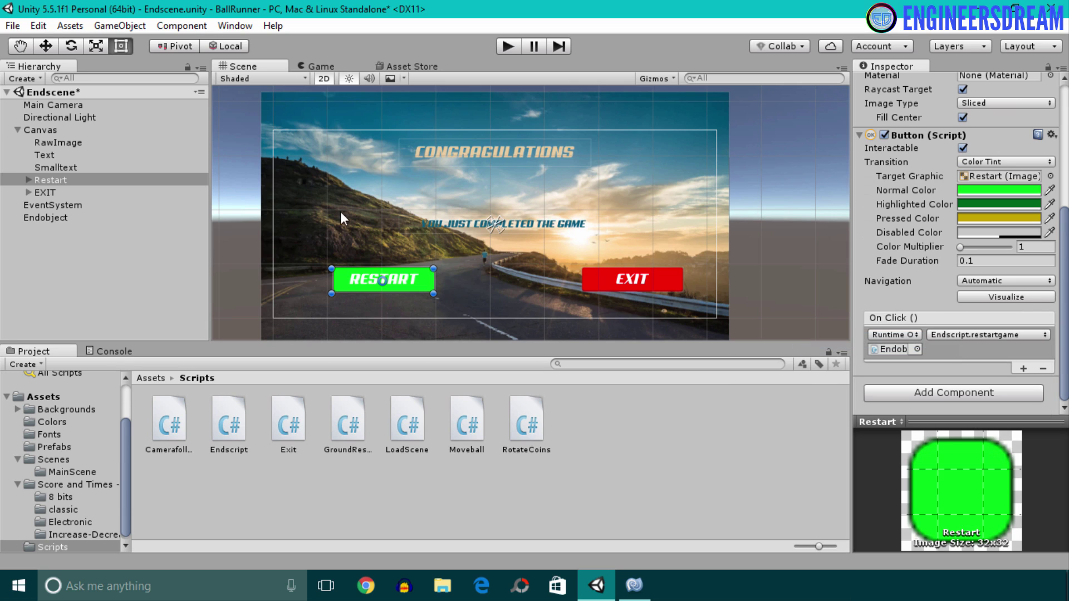
Step: Add an On Click event to the EXIT button with Endobject as target and Endscript.exitgame as function, and save the scene
left_click(50, 193)
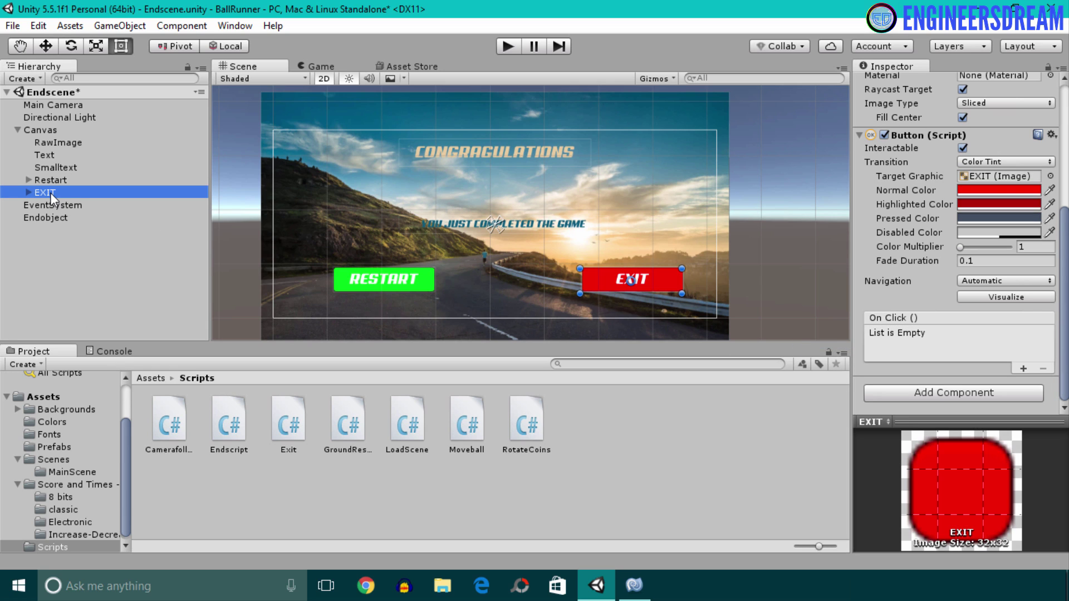
left_click(1024, 368)
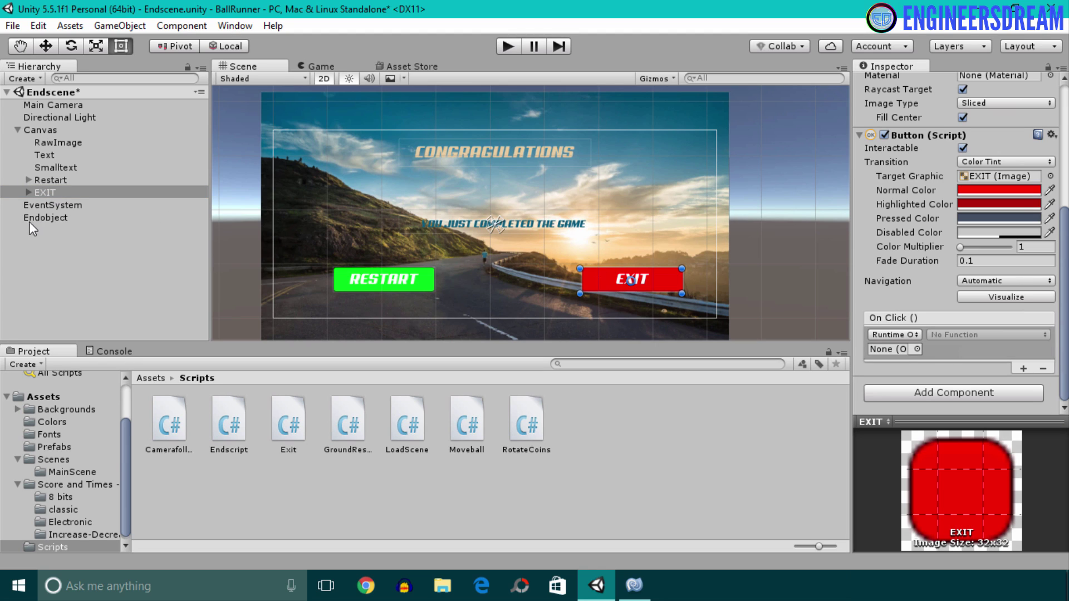
left_click_drag(32, 218, 890, 346)
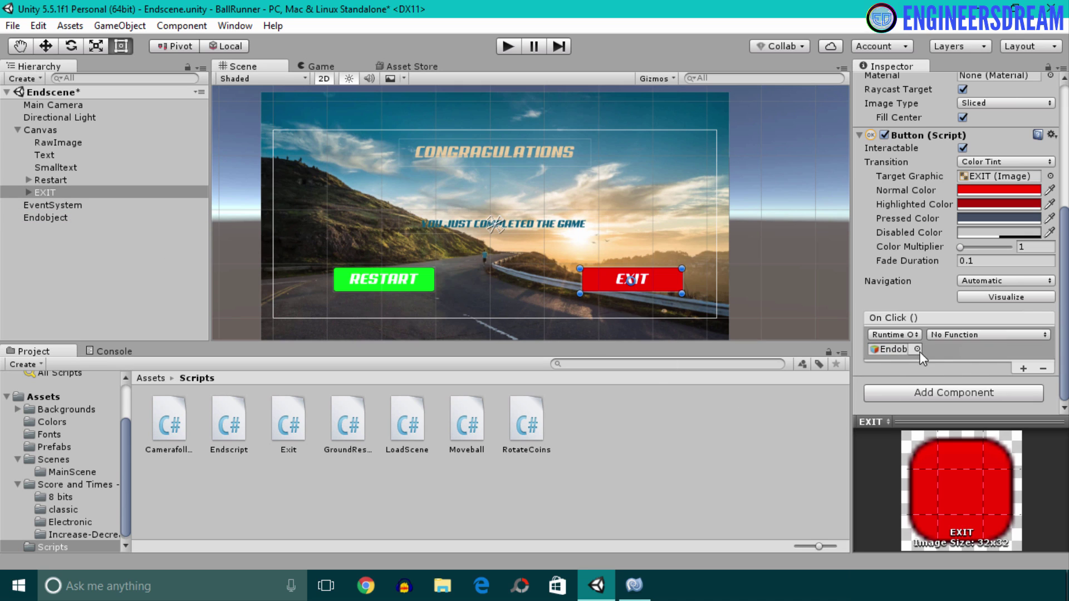
left_click(970, 335)
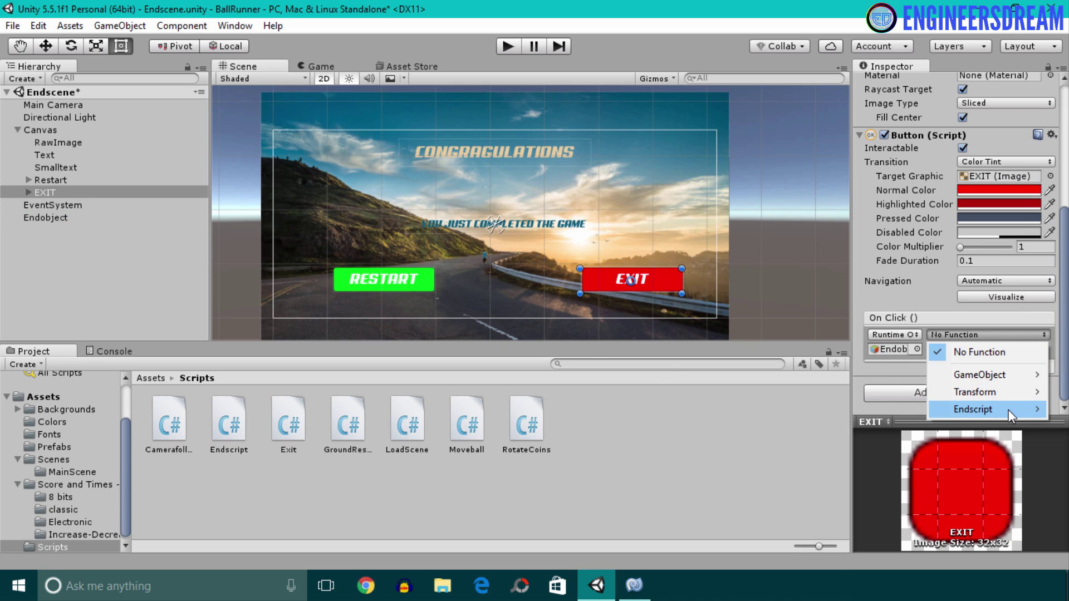
mouse_move(1008, 410)
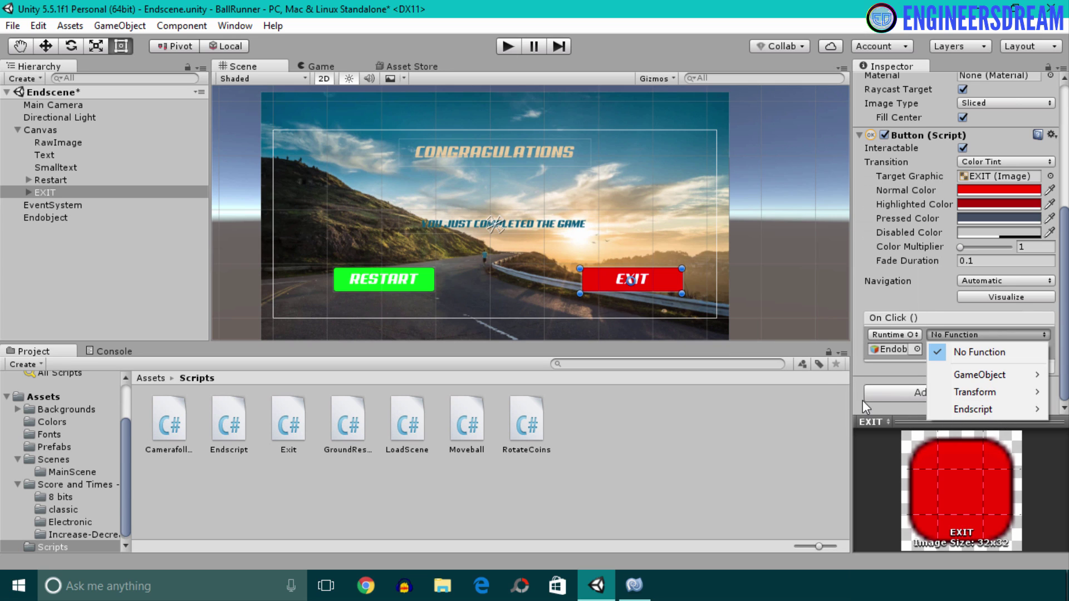
mouse_move(954, 410)
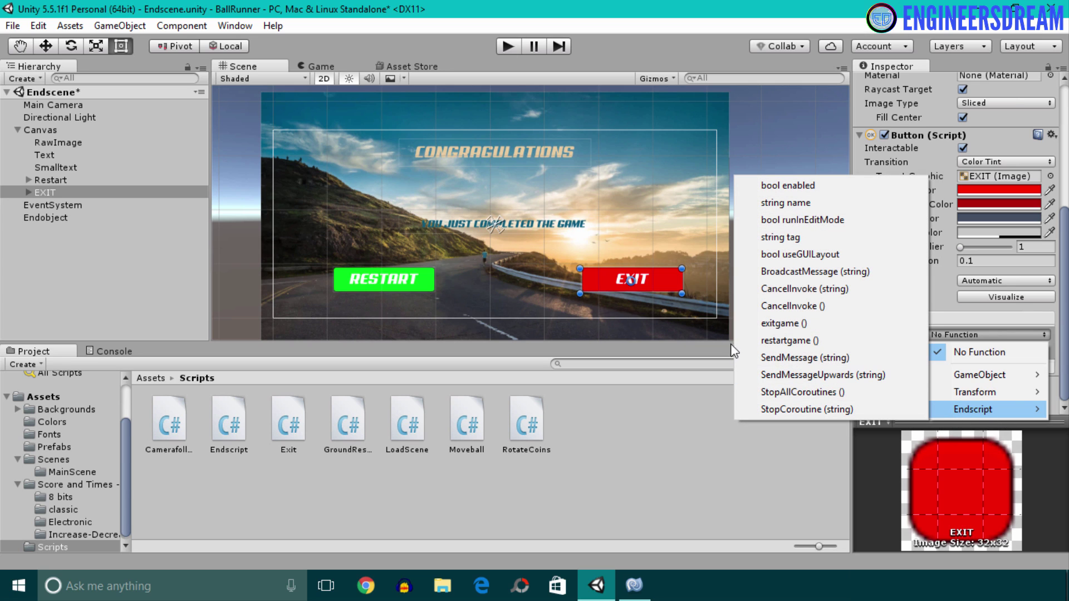
left_click(777, 324)
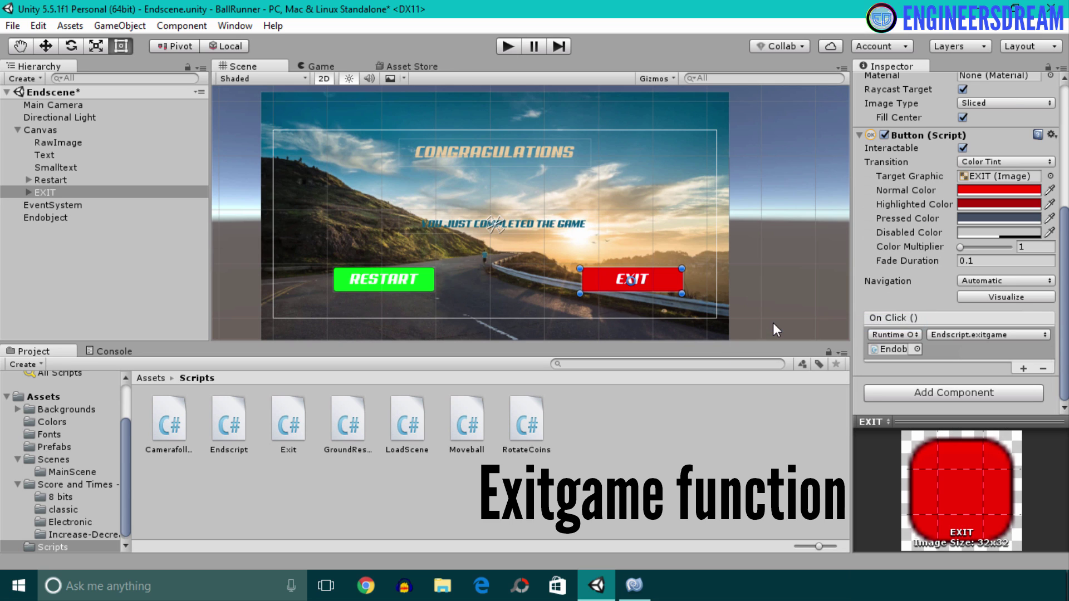
key("ctrl+s")
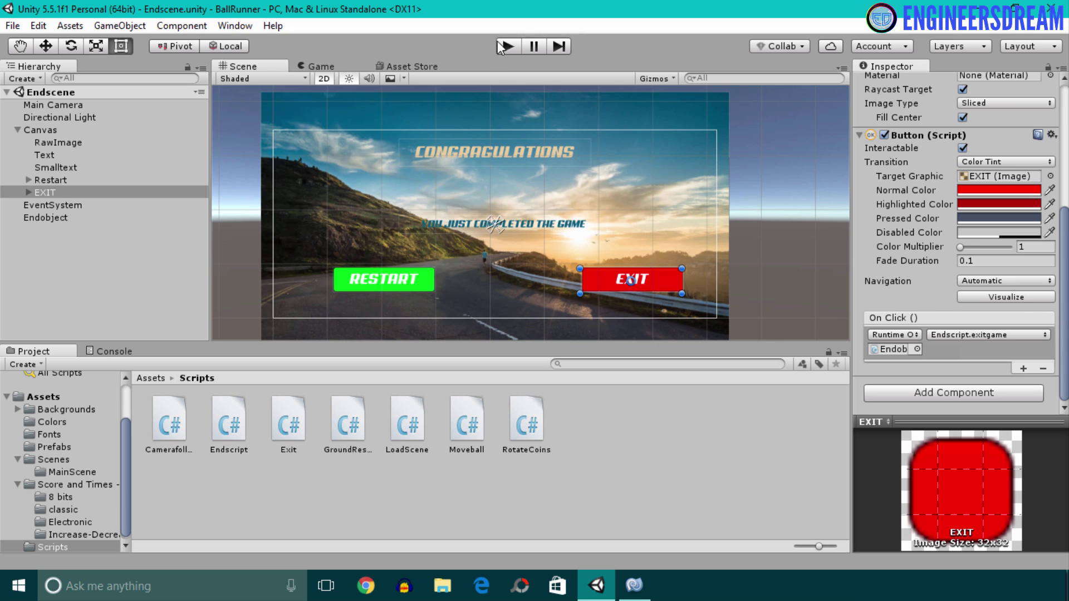
Step: Play the end scene and test the Exit button followed by the Restart button
left_click(505, 46)
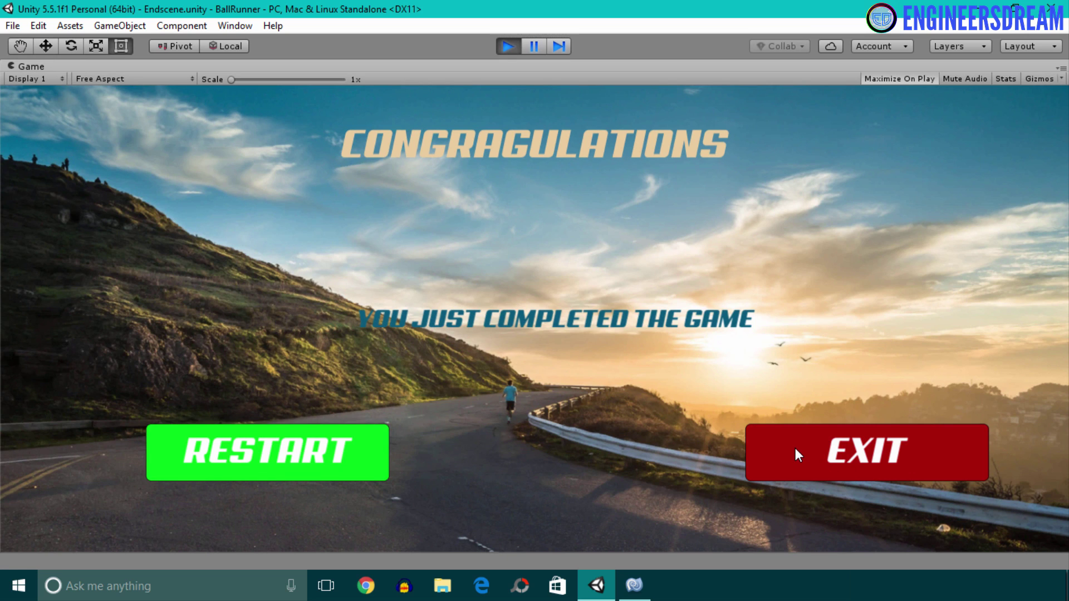
left_click(795, 456)
left_click(373, 460)
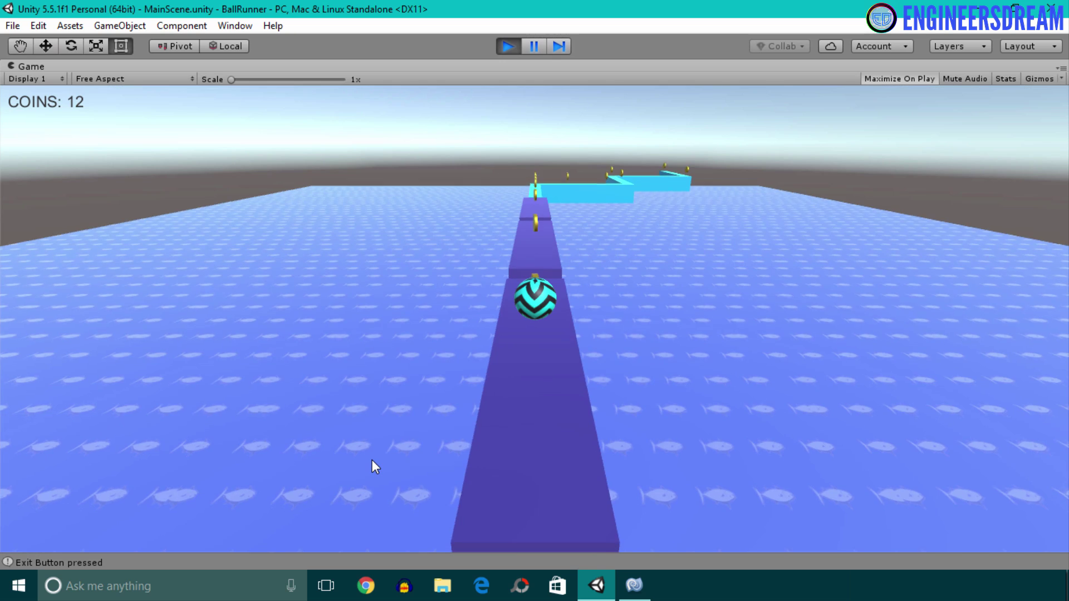